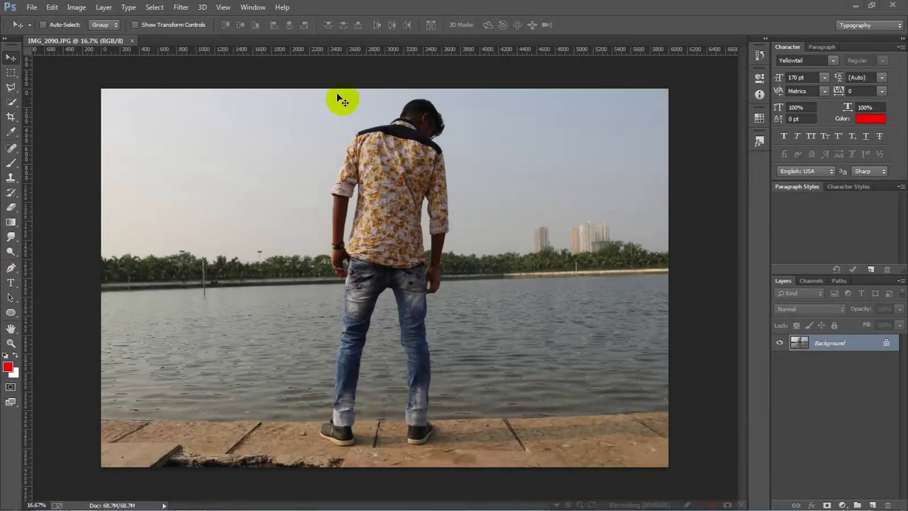
Step: Apply Shadows/Highlights at the default 32% shadows Amount to lift the photo's dark areas
left_click(75, 8)
mouse_move(93, 36)
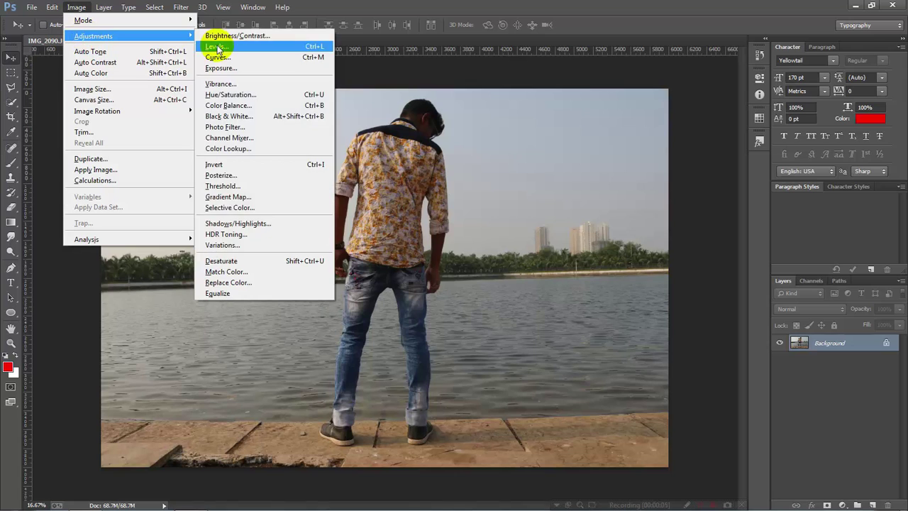
left_click(213, 223)
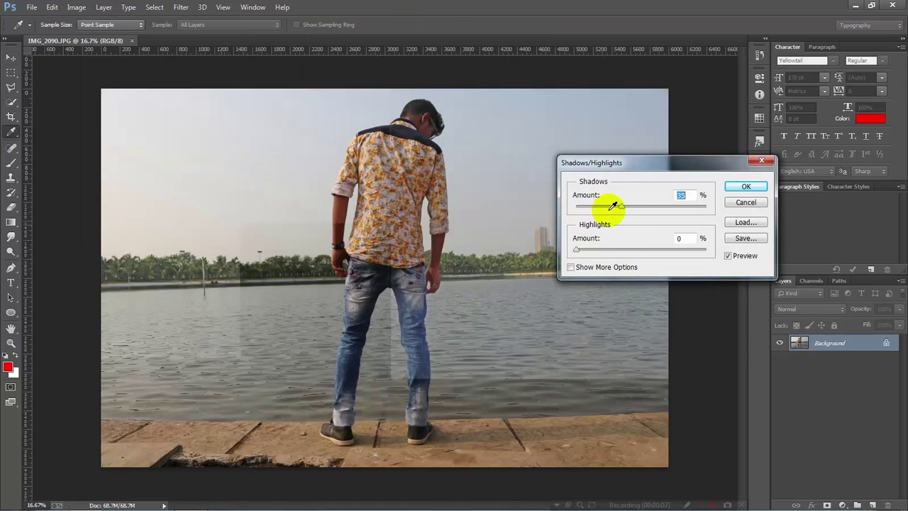
left_click(733, 187)
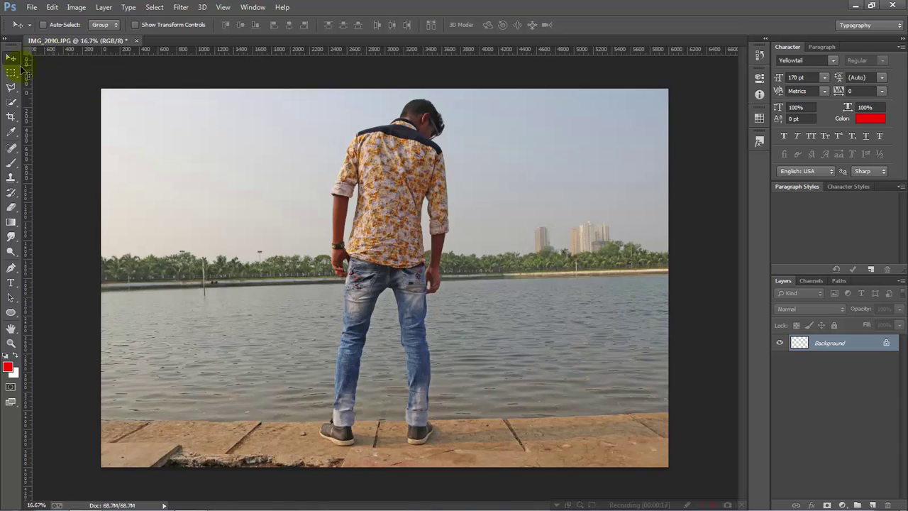
Step: Quick-select the pale sky above the treeline with a larger brush, around the man's head and shoulders
left_click(10, 102)
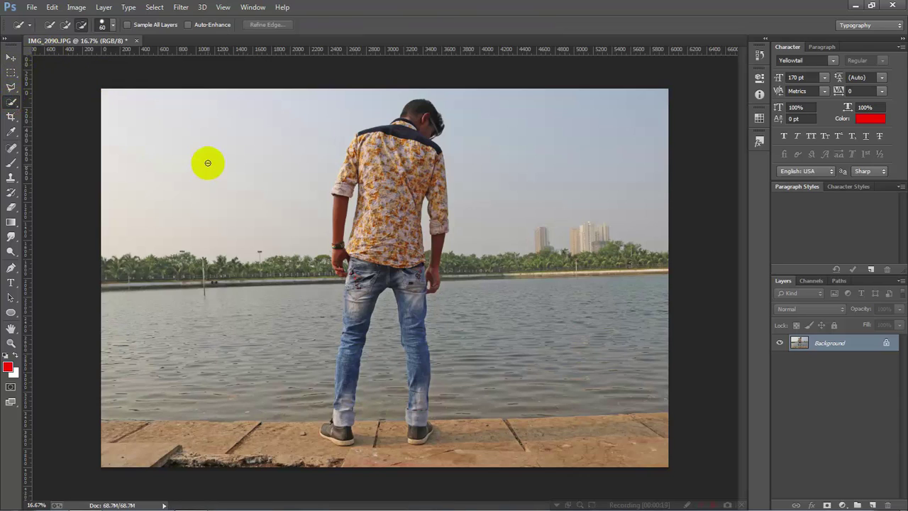
key("bracketright")
key("bracketright")
key("bracketright")
left_click(61, 26)
left_click_drag(124, 111, 111, 97)
mouse_move(128, 139)
left_mouse_down()
mouse_move(152, 237)
mouse_move(183, 240)
mouse_move(477, 106)
mouse_move(503, 146)
mouse_move(518, 200)
left_mouse_up()
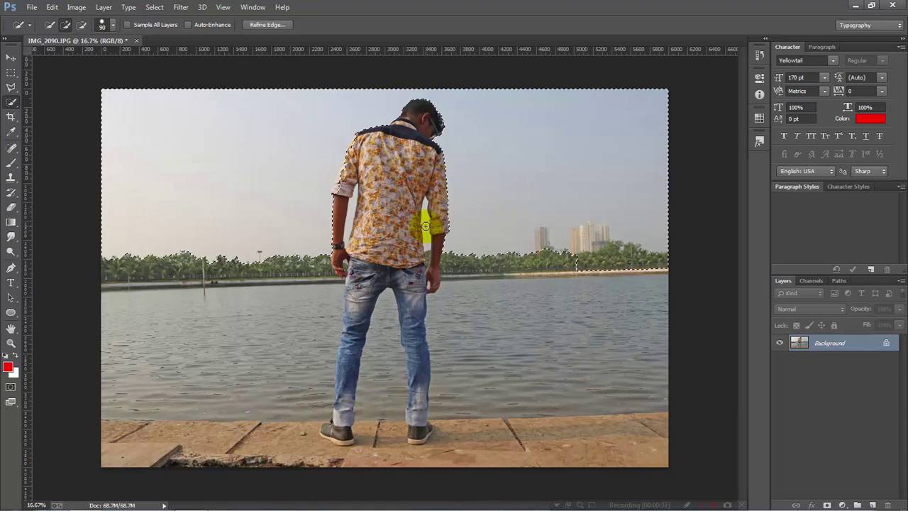
key("bracketleft")
key("bracketleft")
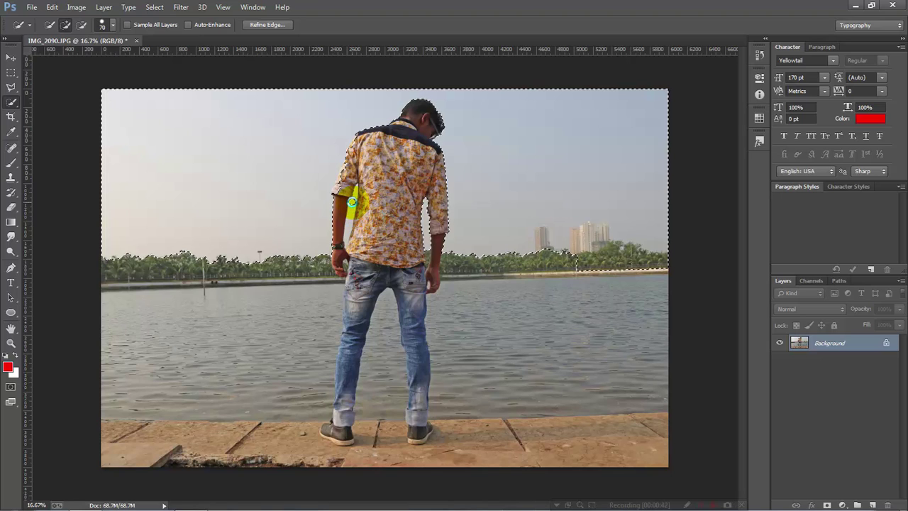
Step: Subtract the man's left shoulder from the sky selection
left_click(82, 25)
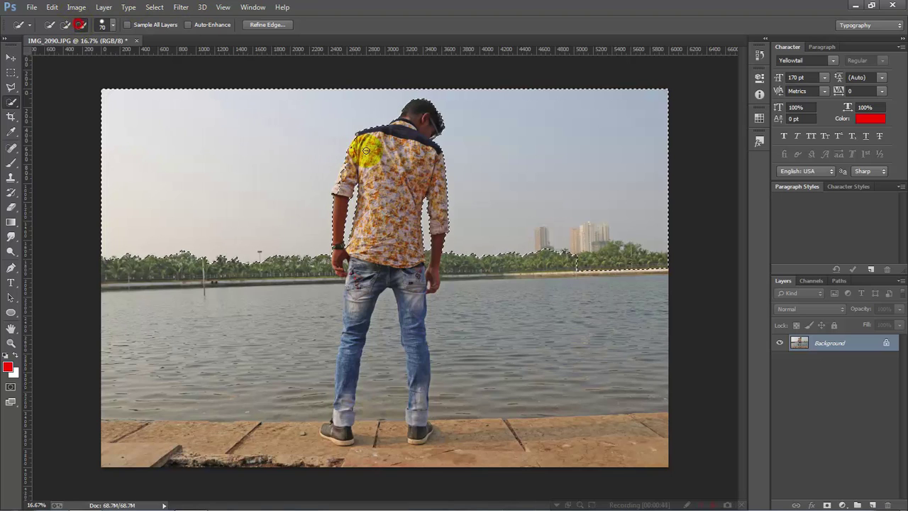
left_click(359, 138)
mouse_move(354, 141)
left_mouse_down()
mouse_move(336, 182)
mouse_move(363, 208)
left_mouse_up()
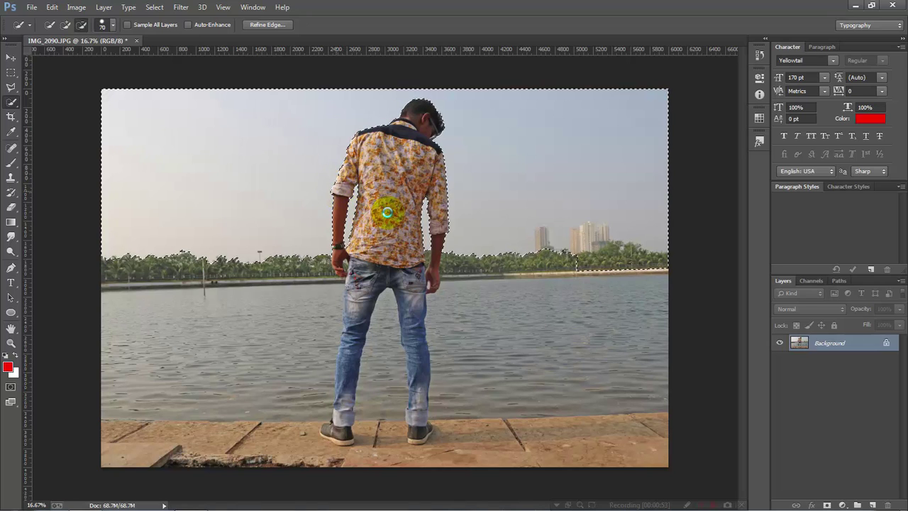
Step: Subtract the distant tower blocks and small tower on the right skyline from the selection
left_click_drag(578, 258, 625, 253)
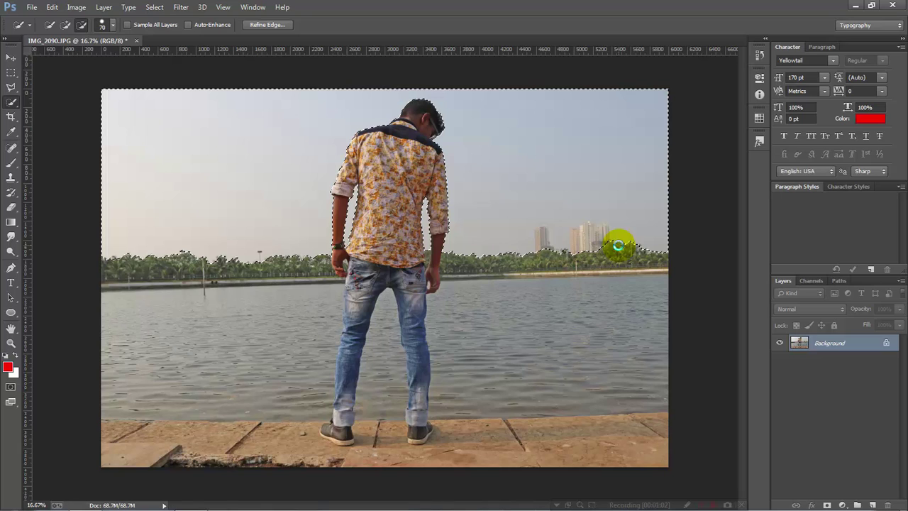
left_click(602, 229)
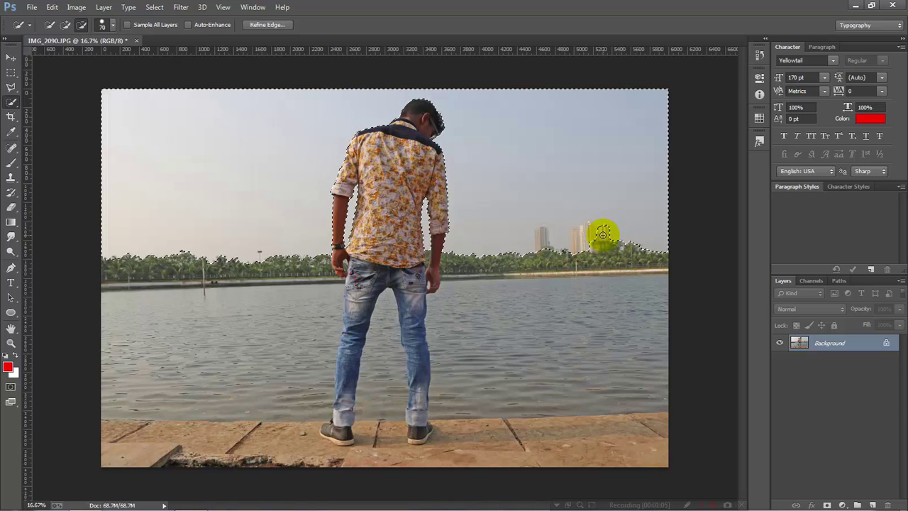
mouse_move(602, 234)
left_mouse_down()
mouse_move(581, 231)
mouse_move(583, 247)
mouse_move(544, 245)
left_mouse_up()
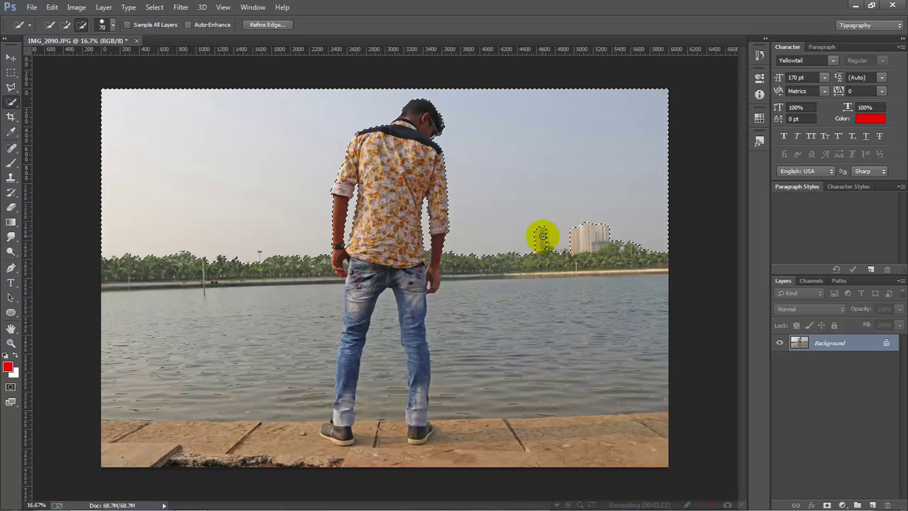
mouse_move(543, 231)
left_mouse_down()
mouse_move(546, 247)
mouse_move(567, 249)
mouse_move(546, 233)
mouse_move(539, 257)
left_mouse_up()
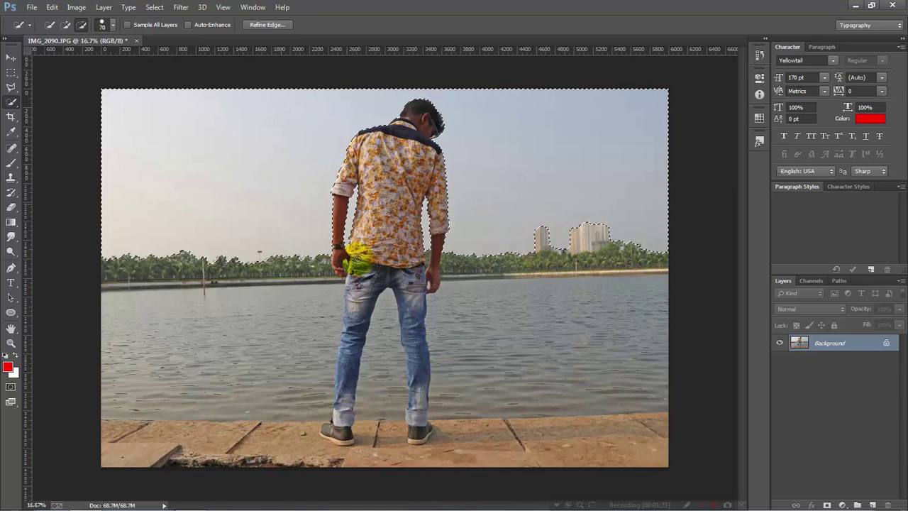
Step: Discard the mistaken layer mask and invert the selection to everything except the sky
left_click(826, 504)
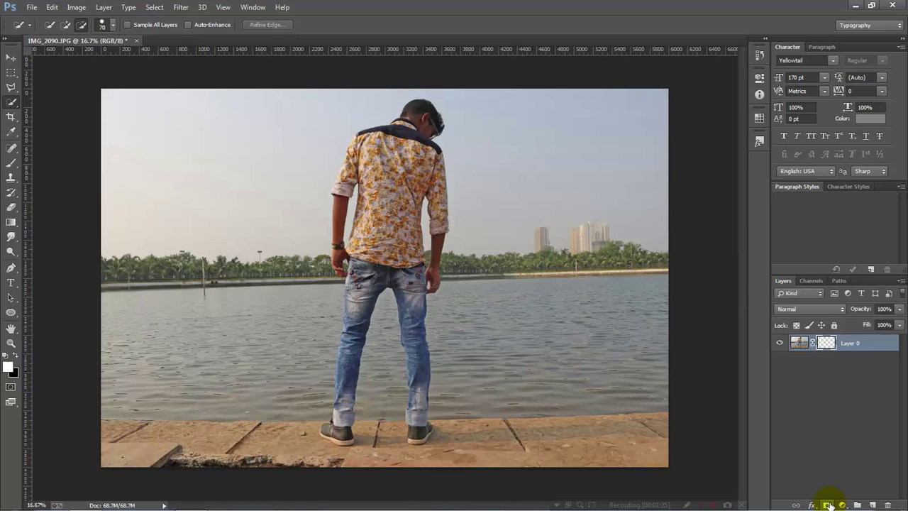
key("ctrl+z")
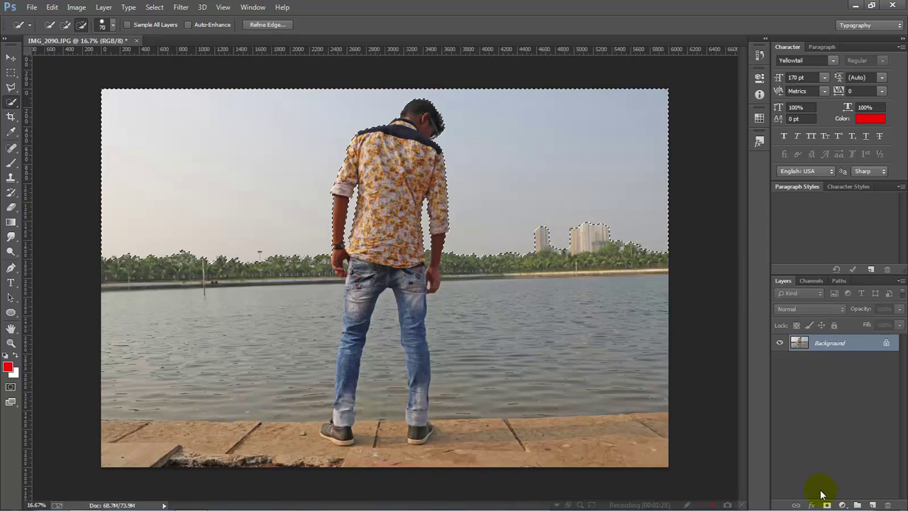
left_click(154, 7)
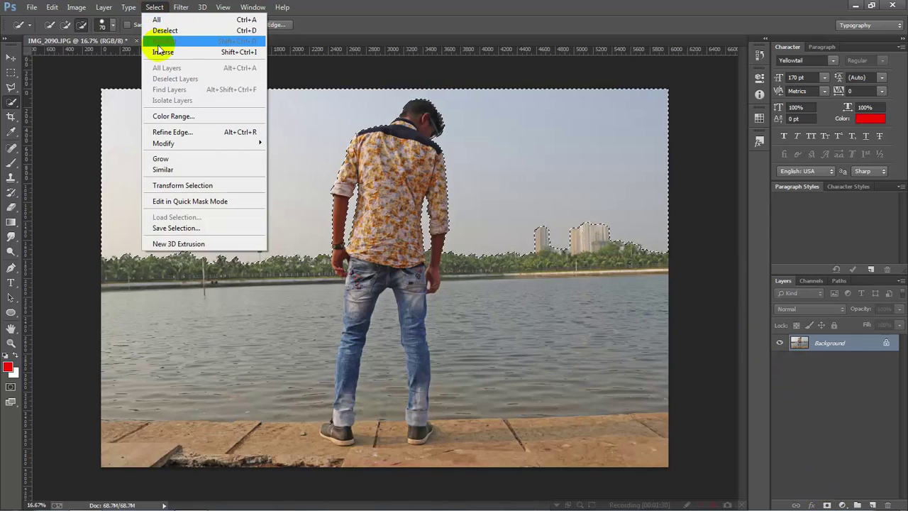
left_click(157, 48)
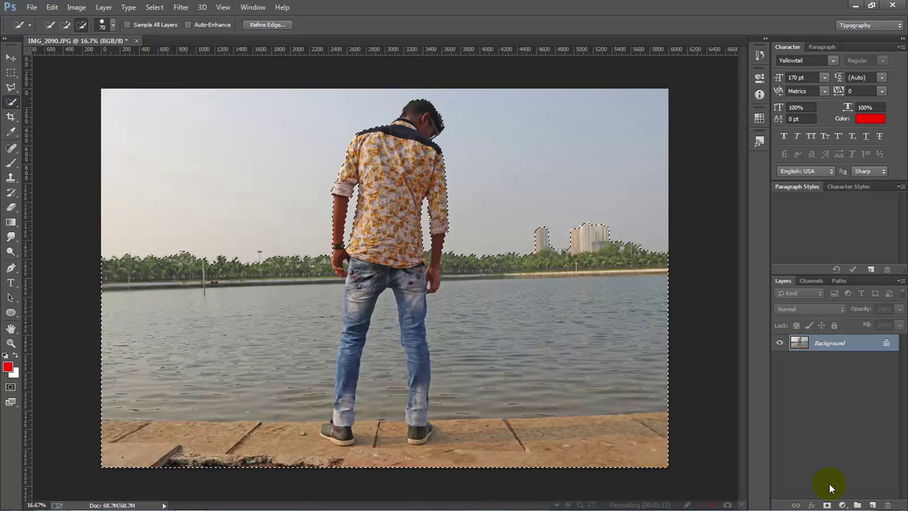
Step: Mask Layer 0 with the inverted selection and apply the mask permanently
left_click(827, 505)
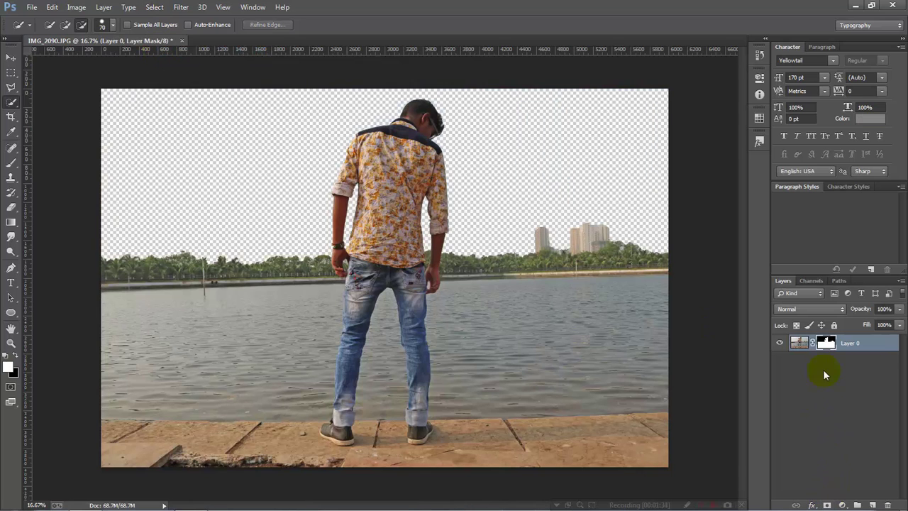
right_click(831, 345)
left_click(818, 380)
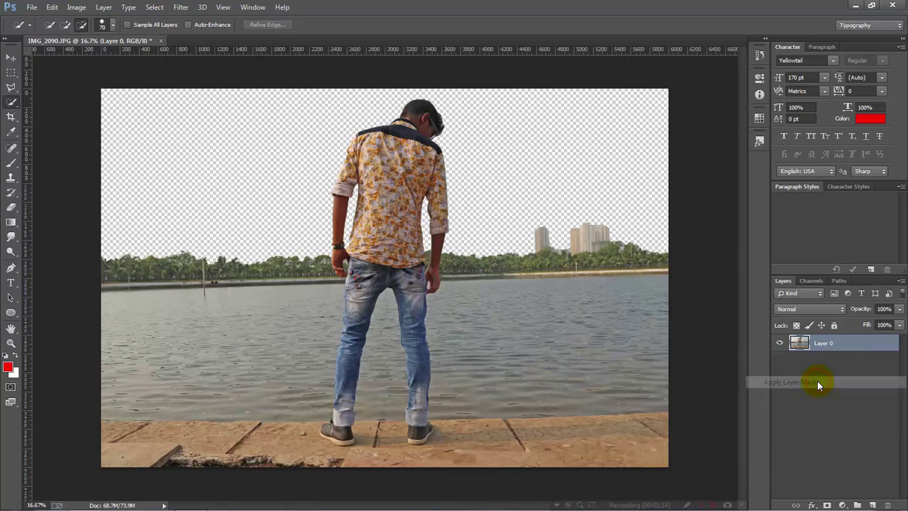
left_click(7, 65)
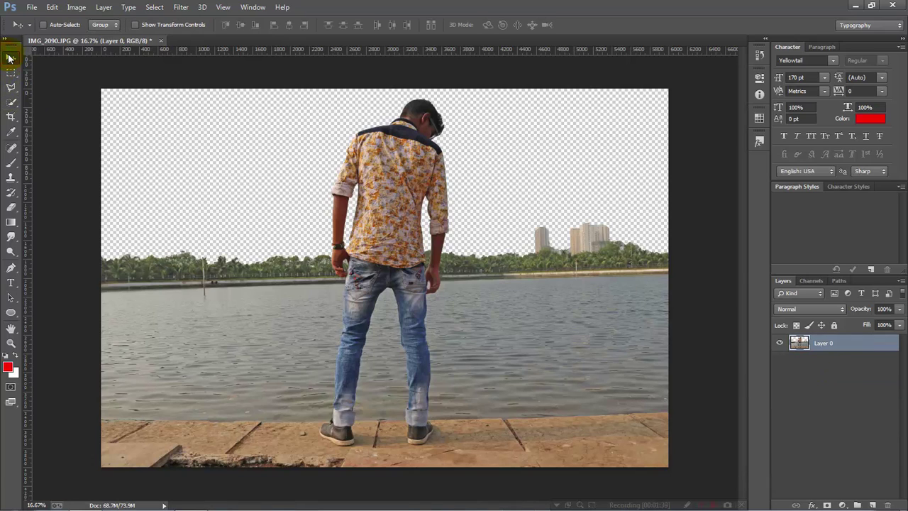
Step: Place 4437165-sea-wallpapers embedded and enlarge it to about 319% to cover the canvas
left_click(32, 8)
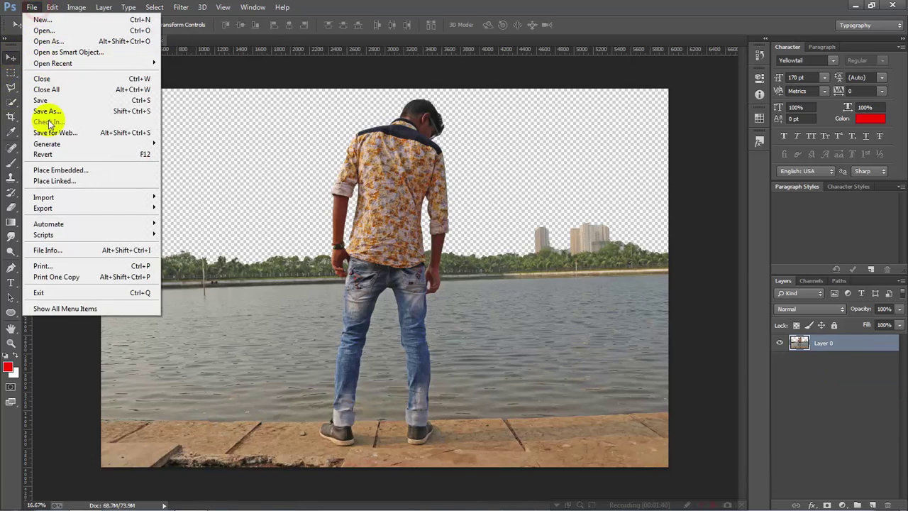
left_click(52, 173)
left_click(133, 245)
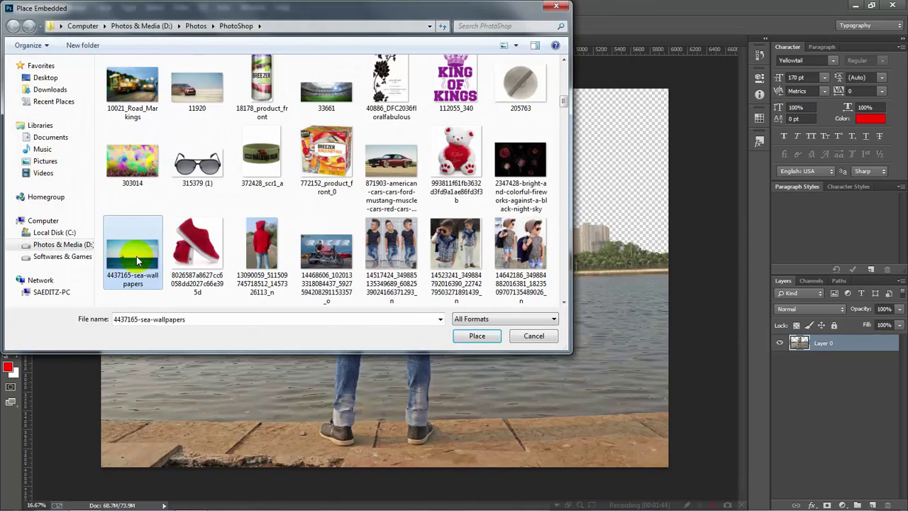
left_click(474, 336)
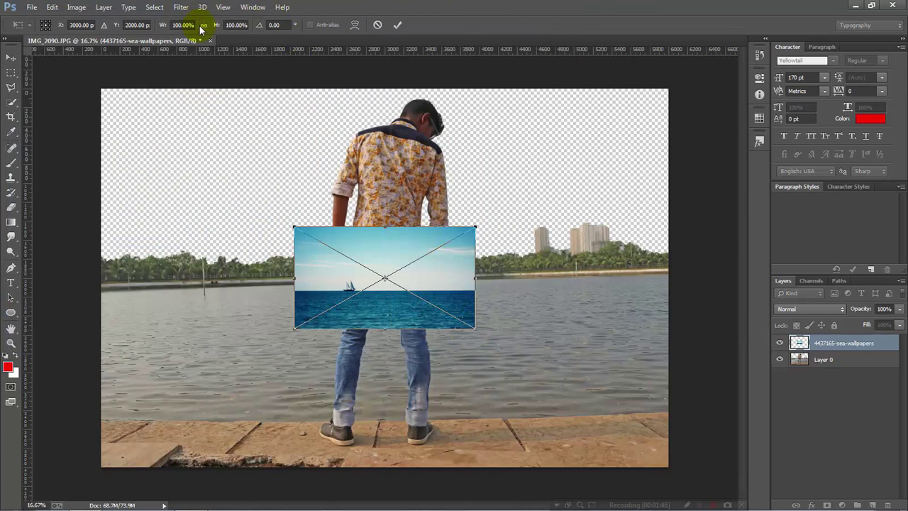
mouse_move(215, 26)
left_mouse_down()
mouse_move(339, 25)
mouse_move(361, 149)
mouse_move(360, 119)
left_mouse_up()
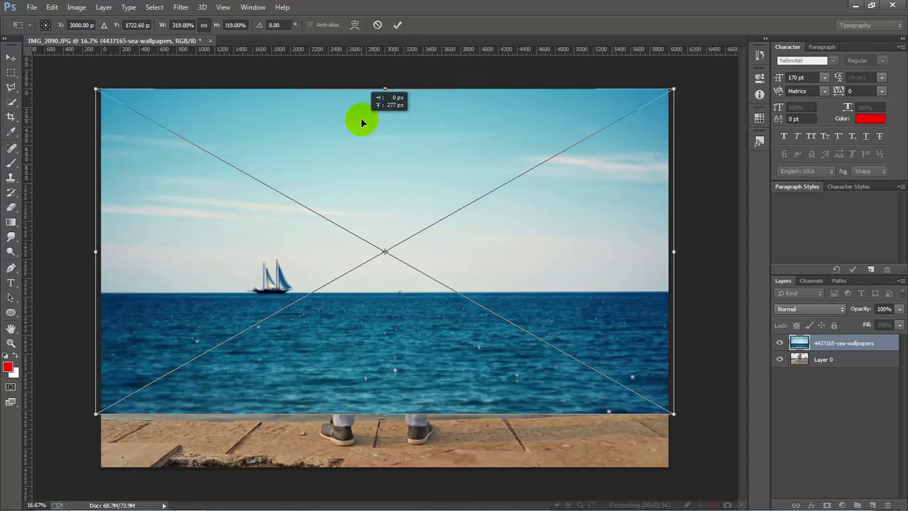
left_click(396, 28)
Step: Rasterize the sea-wallpaper layer and move it beneath Layer 0
right_click(830, 343)
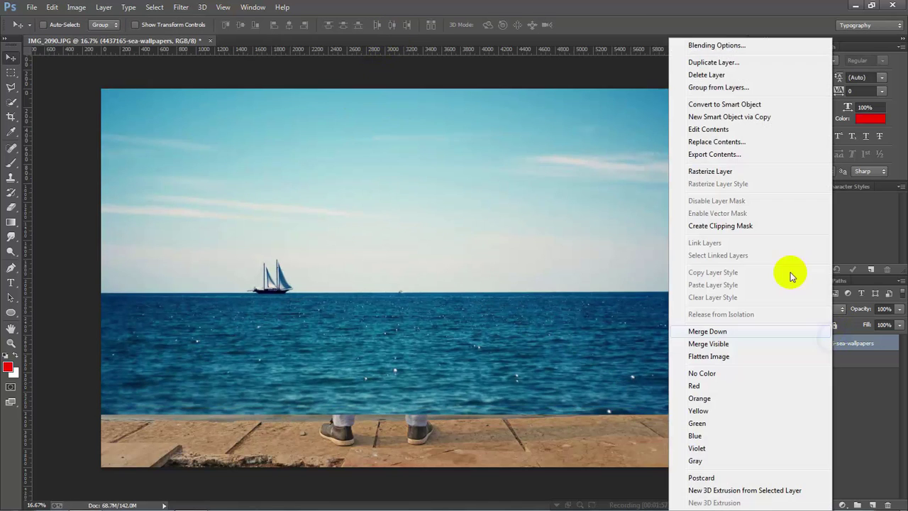
left_click(713, 171)
left_click_drag(833, 344, 831, 396)
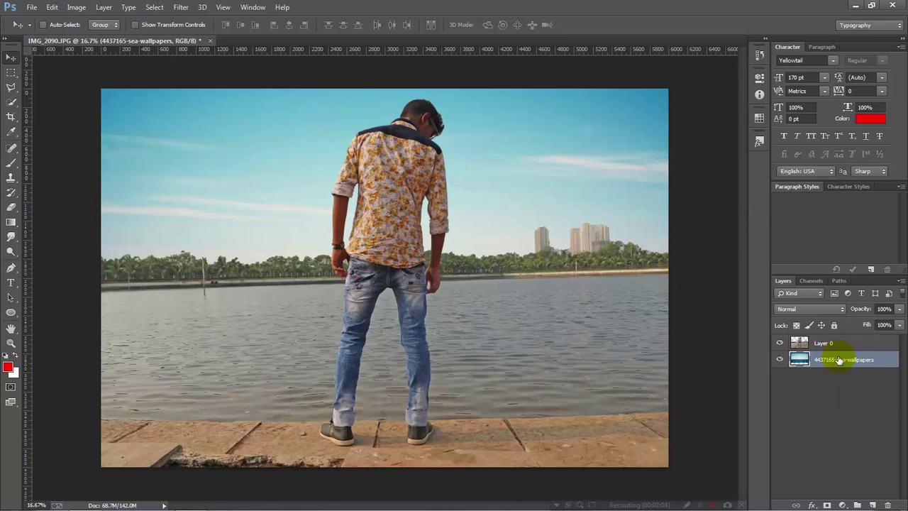
Step: Free-transform the sea wallpaper to 101% width and height with a slight -0.18° rotation
key("ctrl+t")
mouse_move(707, 77)
left_mouse_down()
mouse_move(699, 59)
mouse_move(711, 76)
left_mouse_up()
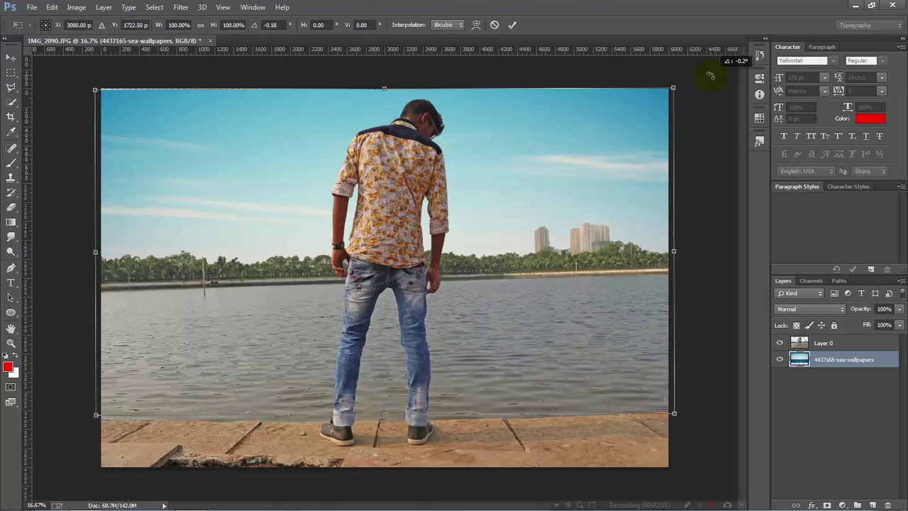
left_click(203, 25)
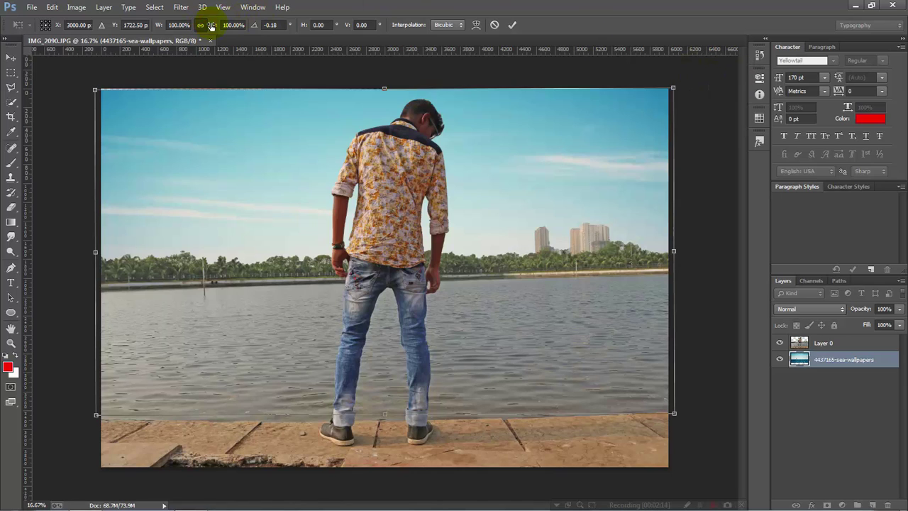
key("Up")
key("Up")
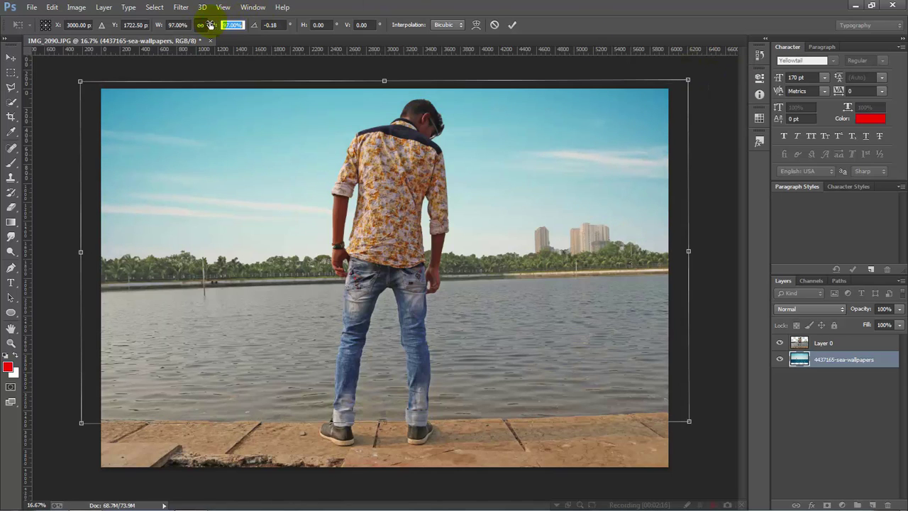
key("Up")
key("Up")
key("Up")
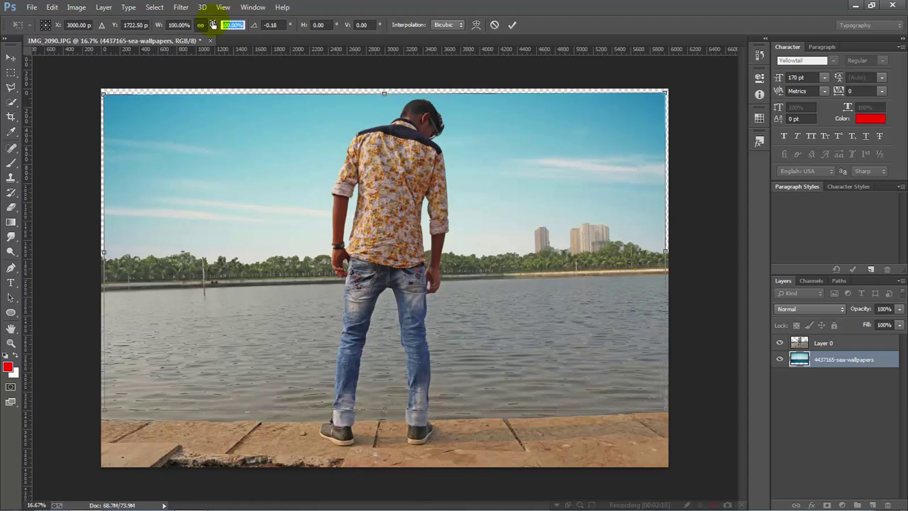
key("Up")
left_click(511, 26)
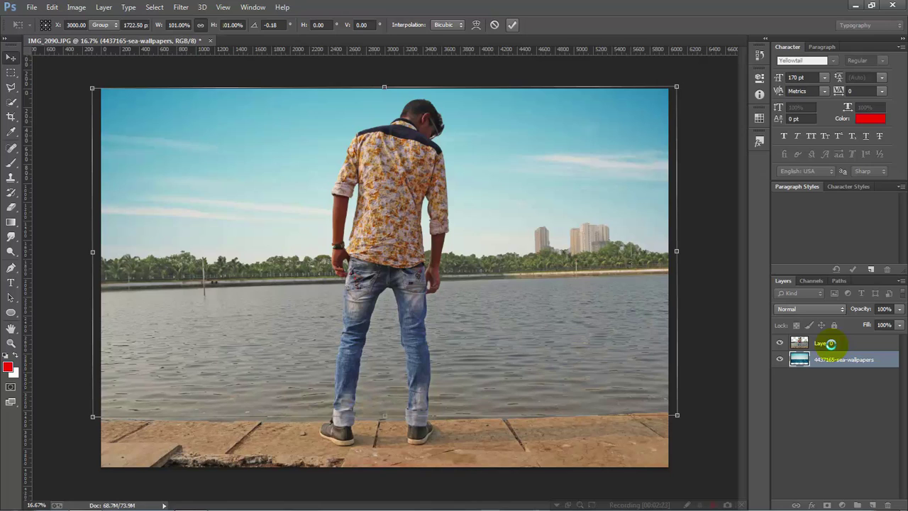
Step: Scale Layer 0 to 102% and rotate it about 0.64°, committing the transform
left_click(830, 343)
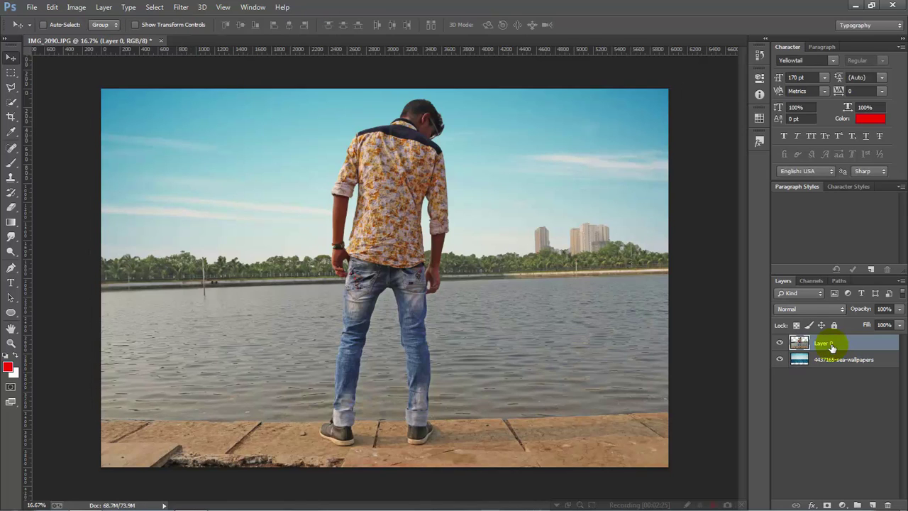
key("ctrl+t")
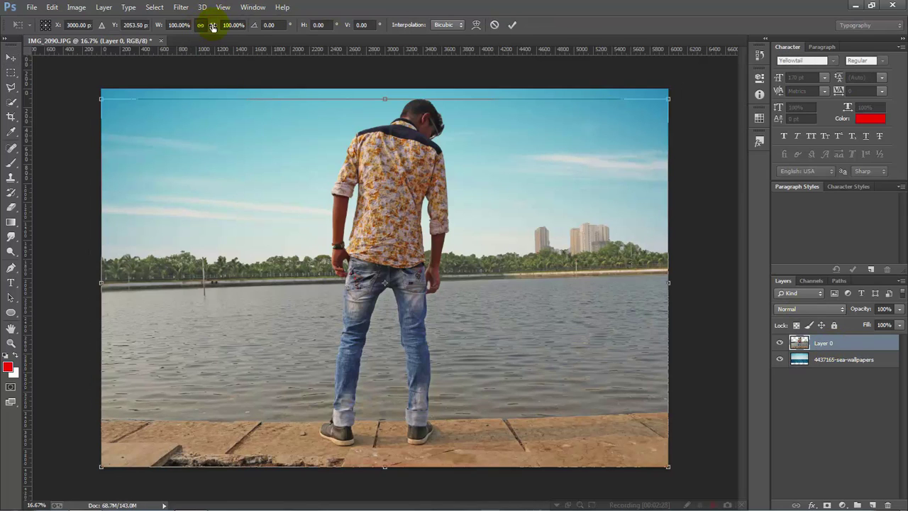
left_click_drag(212, 27, 217, 27)
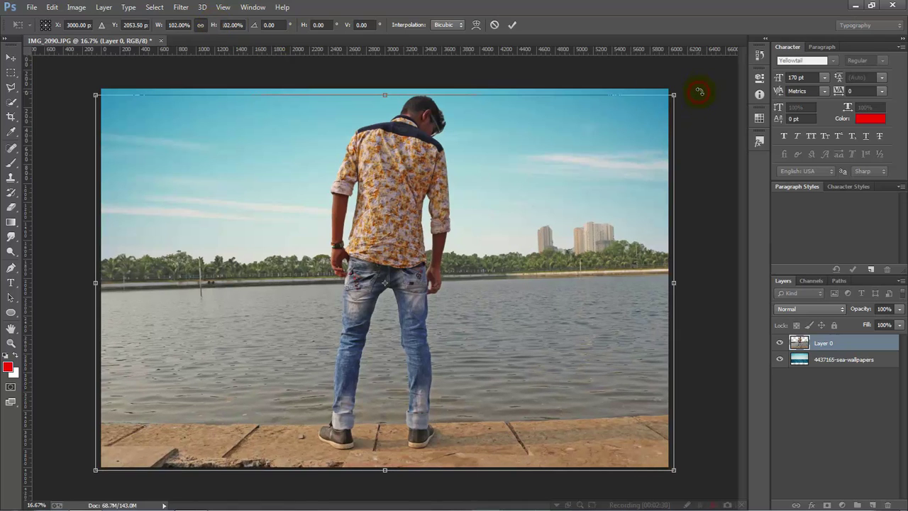
left_click_drag(700, 92, 702, 92)
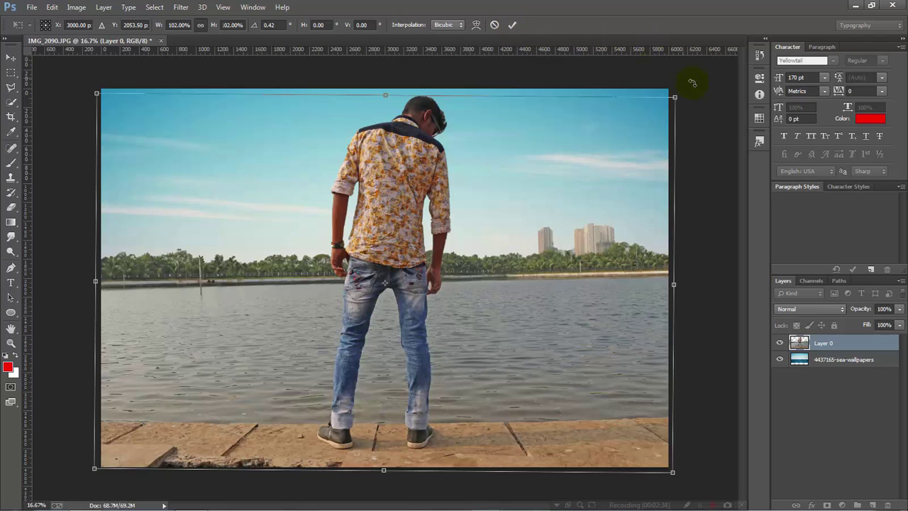
left_click_drag(694, 84, 695, 82)
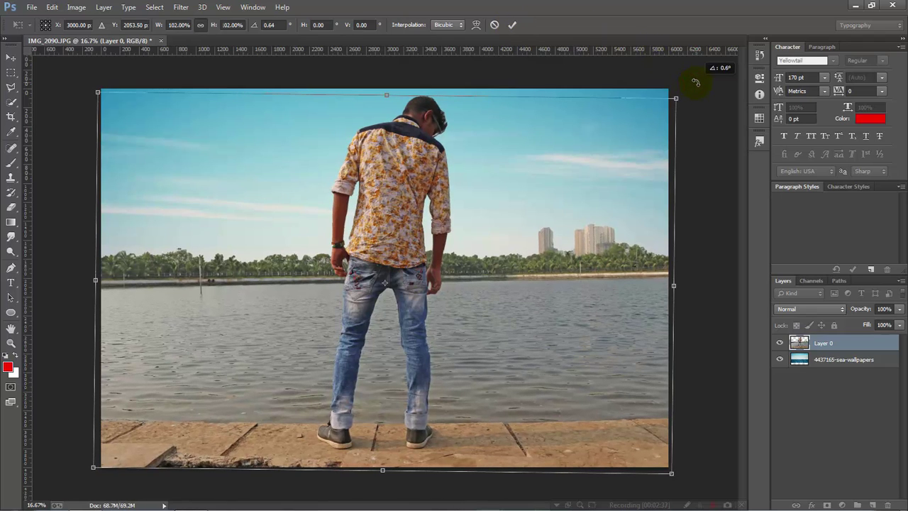
left_click(513, 27)
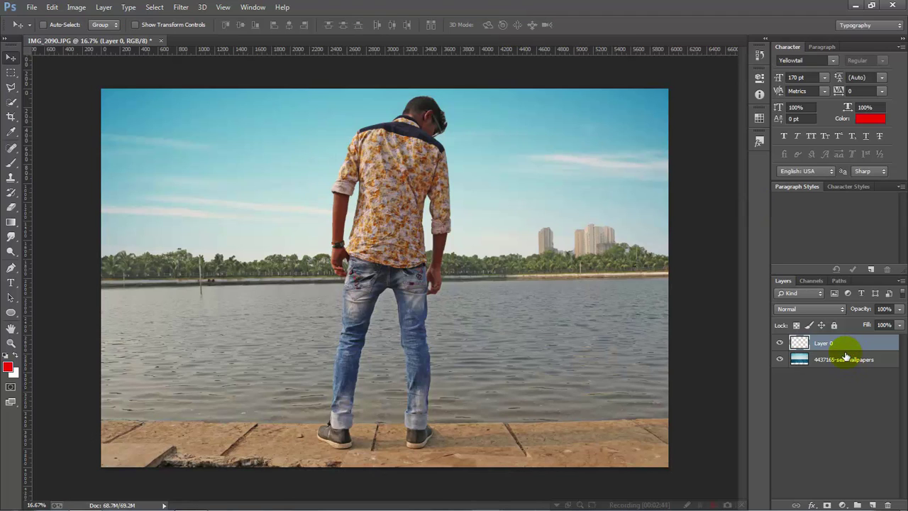
Step: In Camera Raw, add Clarity and set Contrast +13, Highlights -50, Shadows +65, Blacks +85
left_click(177, 9)
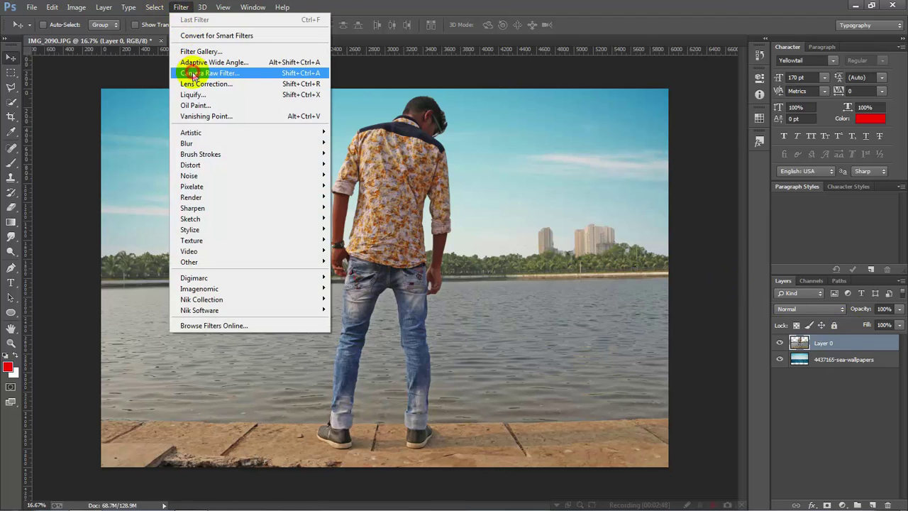
left_click(193, 74)
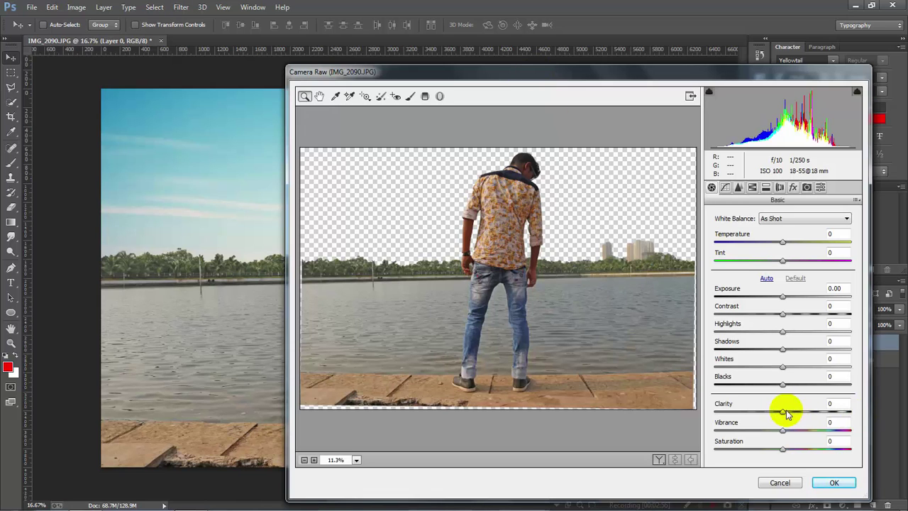
left_click(785, 411)
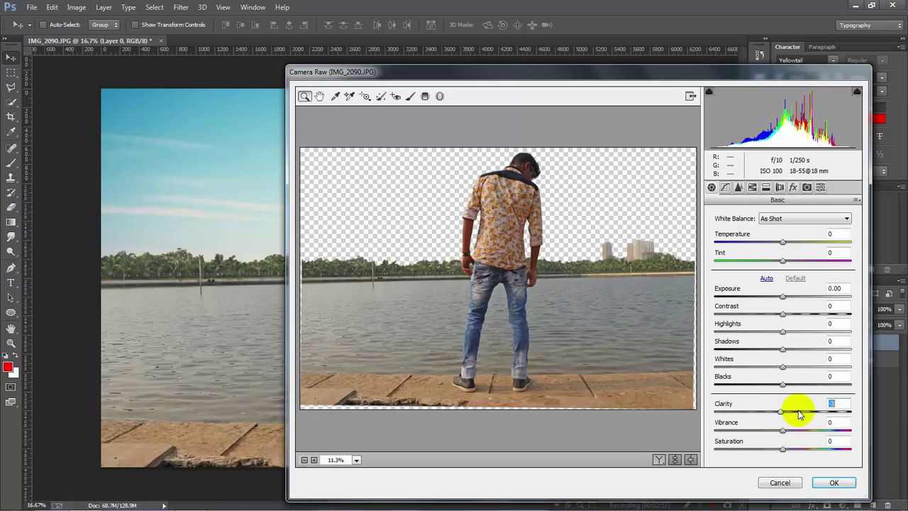
mouse_move(799, 414)
left_mouse_down()
mouse_move(784, 411)
mouse_move(814, 386)
left_mouse_up()
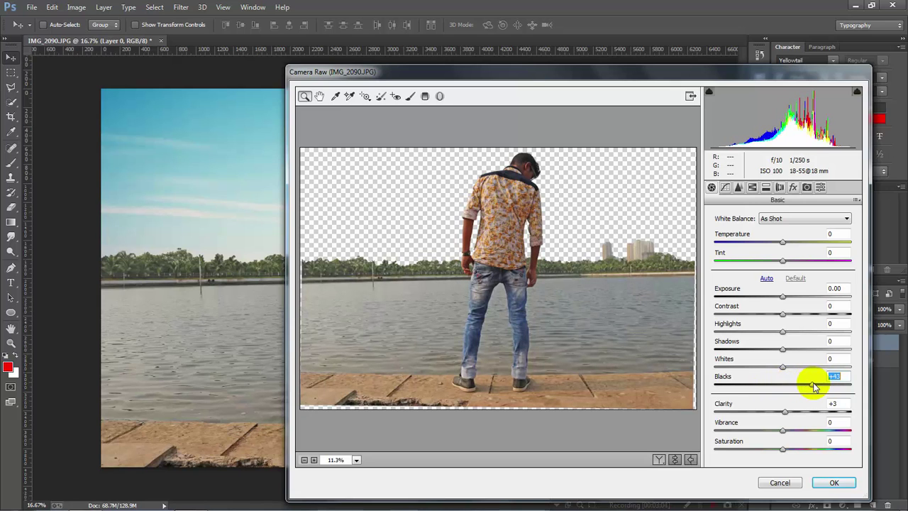
mouse_move(782, 349)
left_mouse_down()
mouse_move(817, 349)
mouse_move(803, 366)
left_mouse_up()
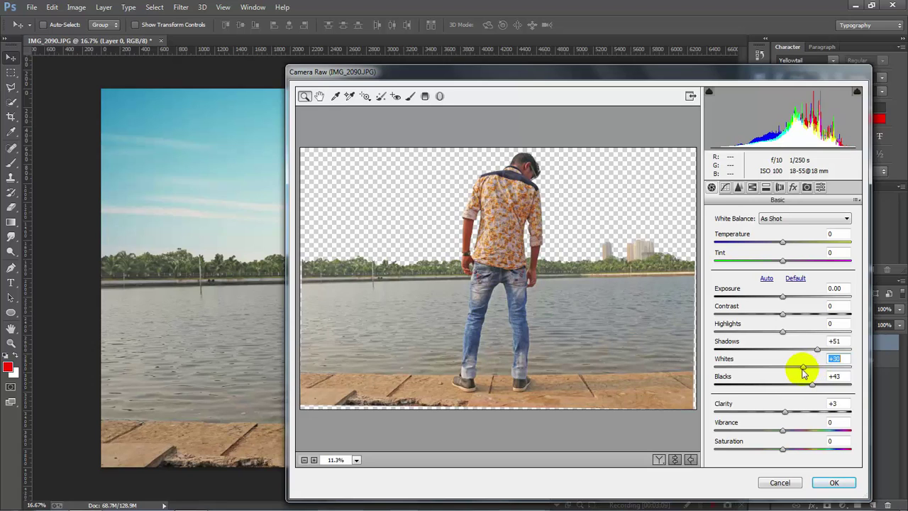
left_click_drag(782, 331, 749, 340)
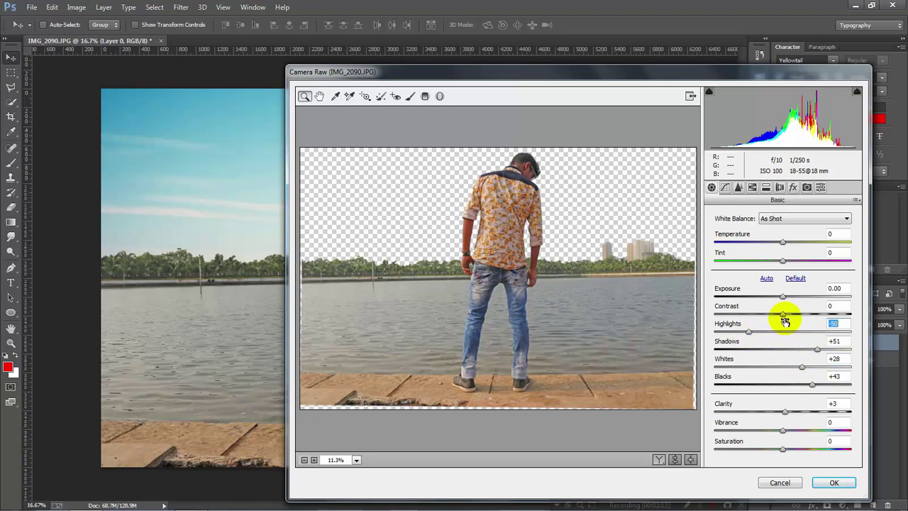
left_click_drag(781, 314, 793, 317)
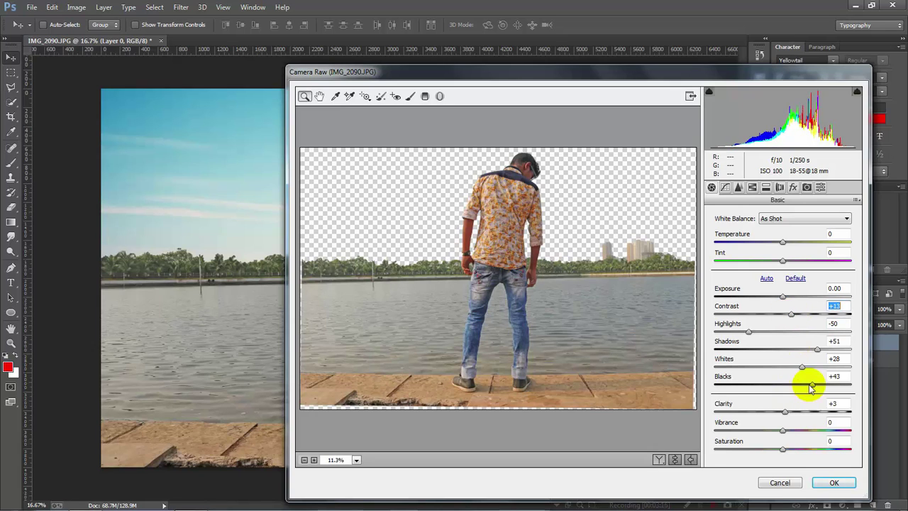
left_click_drag(812, 383, 840, 384)
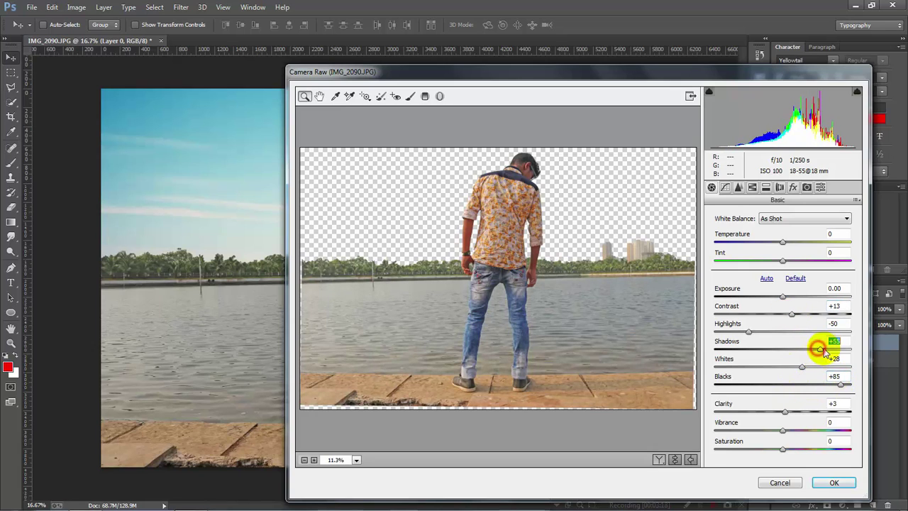
left_click_drag(818, 349, 827, 349)
Step: Add Detail sharpening and cool the white balance Temperature to -4
left_click(738, 187)
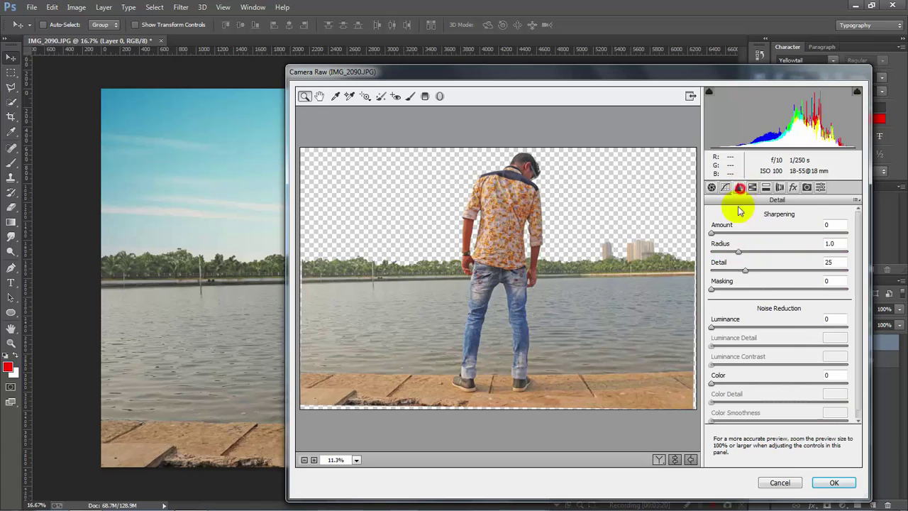
left_click_drag(711, 234, 753, 243)
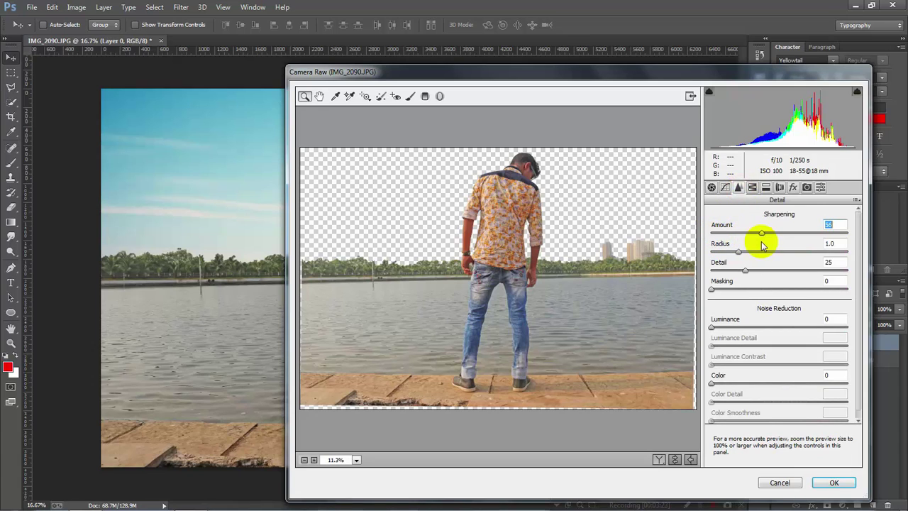
left_click(711, 187)
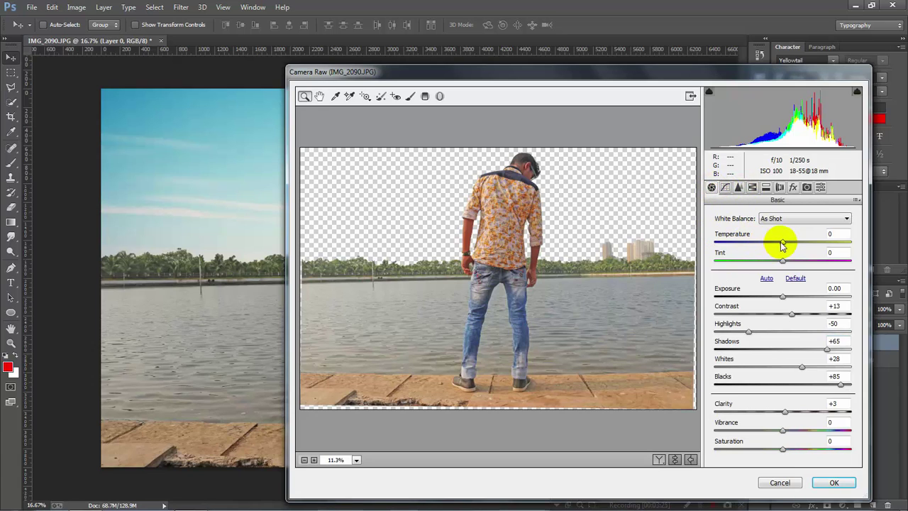
left_click_drag(782, 244, 779, 244)
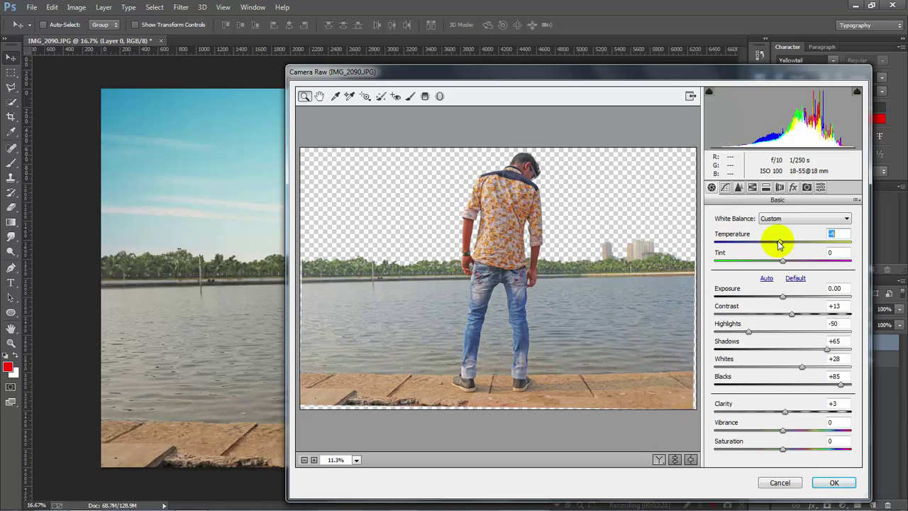
left_click(738, 187)
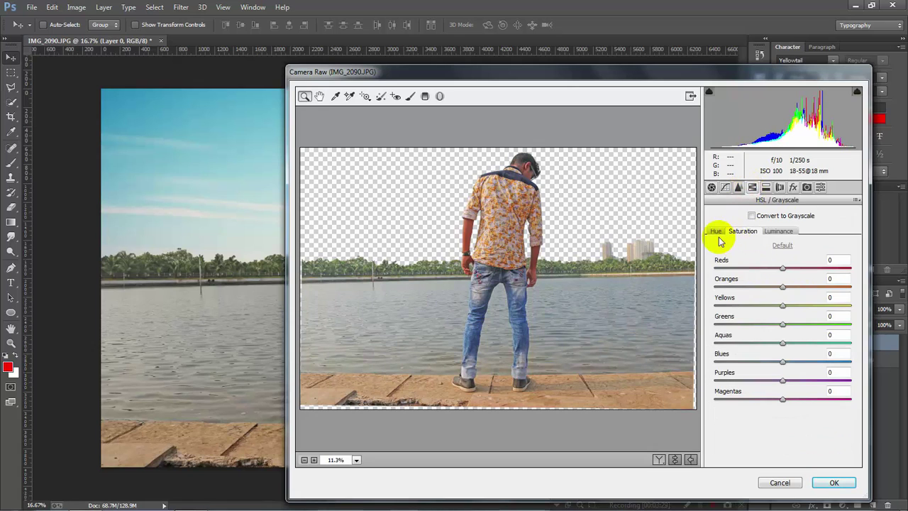
Step: Shift the Blues hue toward cyan and push Blues and Aquas saturation to +100
left_click(716, 231)
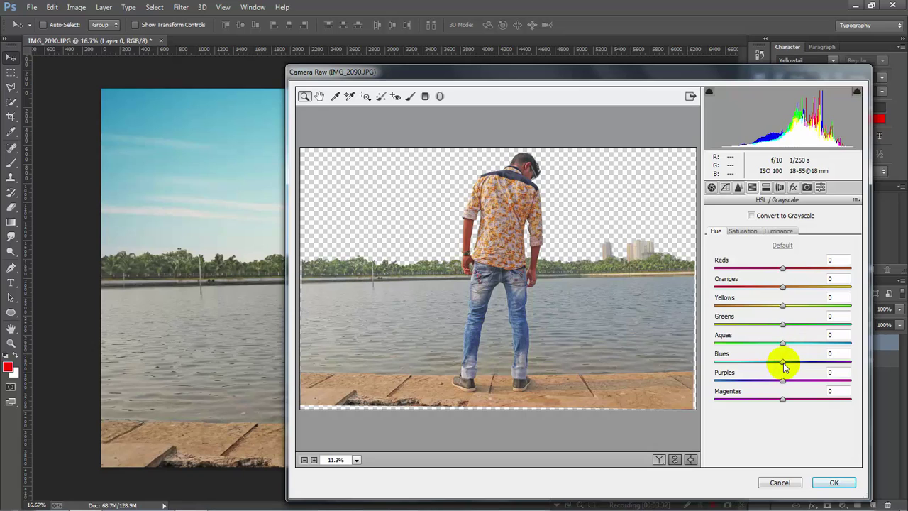
left_click_drag(738, 360, 753, 360)
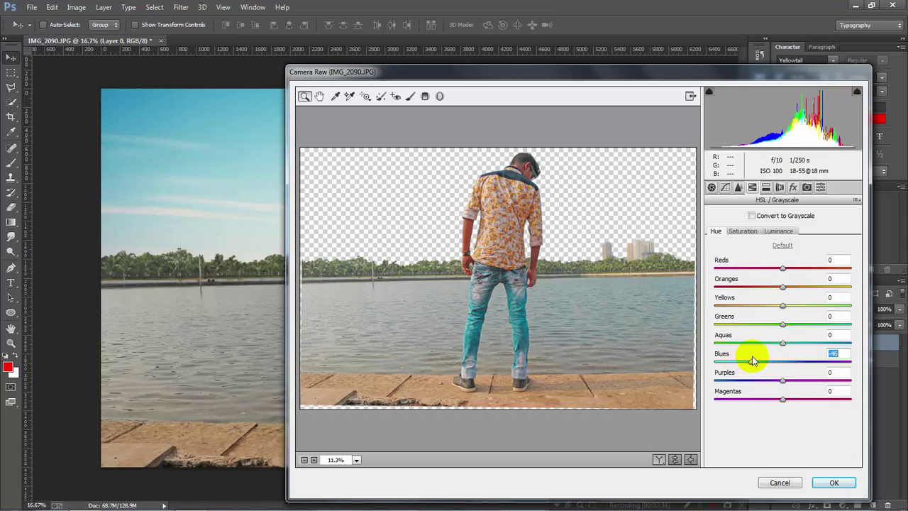
left_click(743, 231)
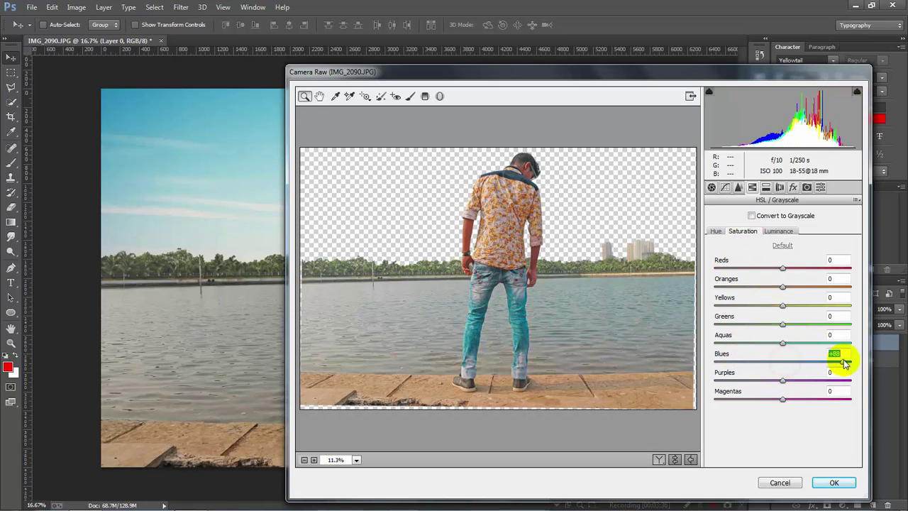
left_click_drag(844, 363, 874, 361)
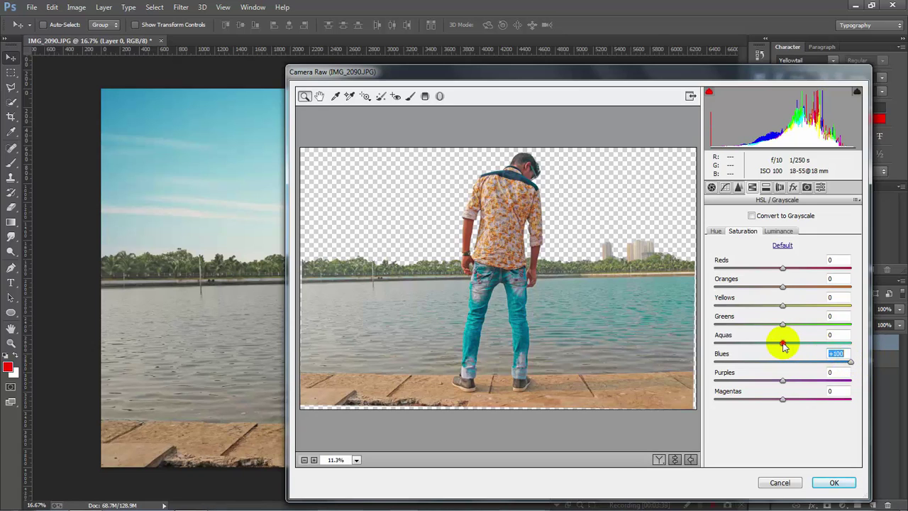
left_click_drag(783, 345, 857, 343)
Step: Set saturation Purples +100, Magentas +40, Greens and Yellows +100, Oranges +14
left_click_drag(782, 381, 872, 381)
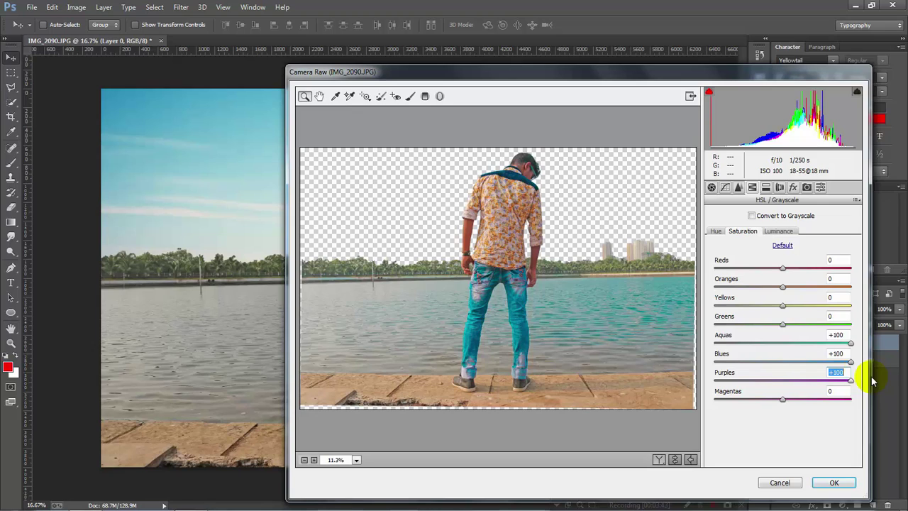
left_click_drag(782, 399, 851, 397)
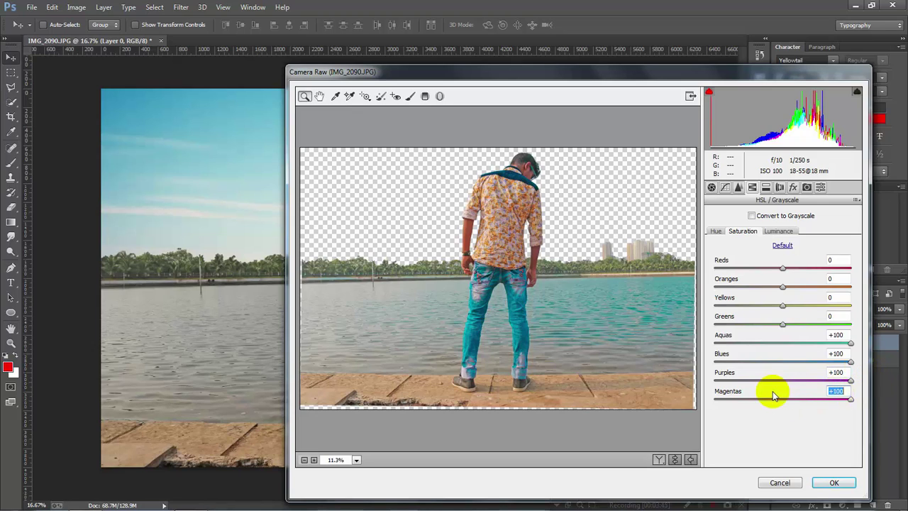
left_click_drag(773, 397, 809, 396)
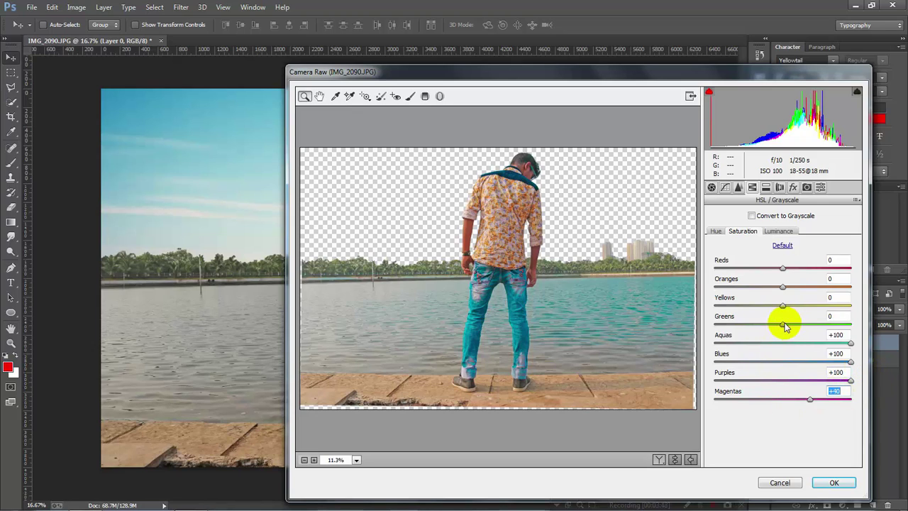
left_click_drag(783, 325, 858, 325)
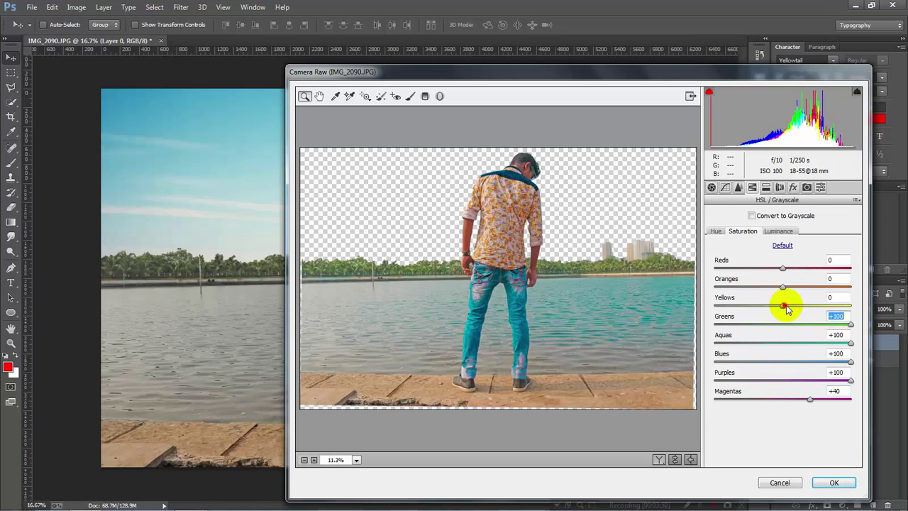
left_click_drag(783, 307, 857, 312)
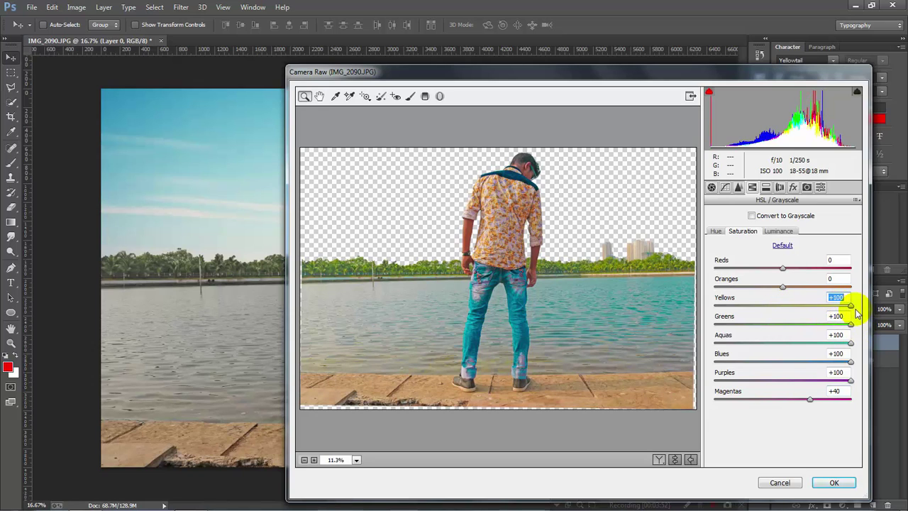
mouse_move(783, 287)
left_mouse_down()
mouse_move(843, 287)
mouse_move(790, 290)
mouse_move(820, 263)
mouse_move(786, 275)
left_mouse_up()
Step: Lower the Reds saturation slightly and brighten the Reds luminance
left_click(778, 231)
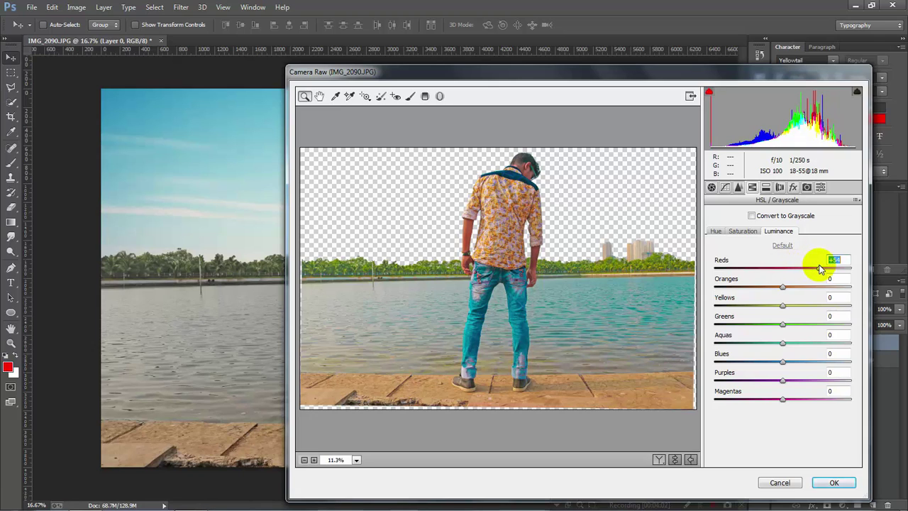
left_click(742, 232)
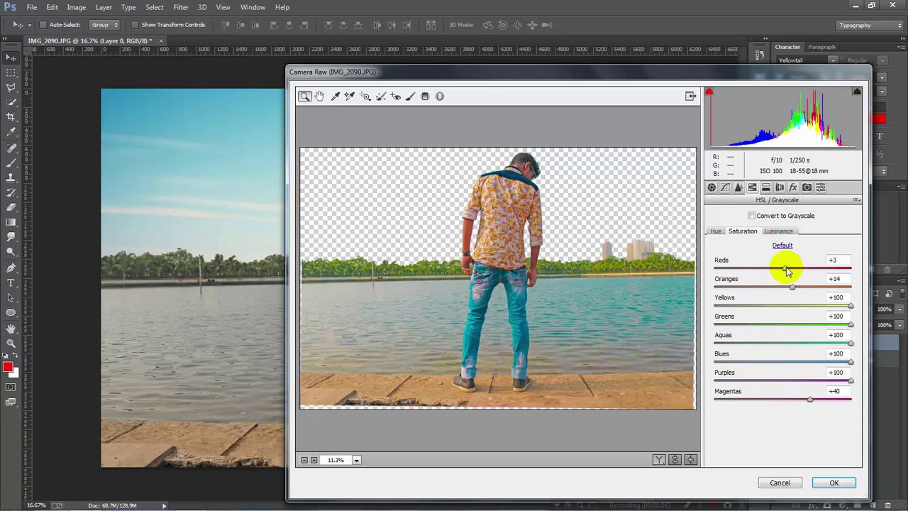
mouse_move(774, 270)
left_mouse_down()
mouse_move(761, 266)
mouse_move(849, 263)
left_mouse_up()
left_click(778, 231)
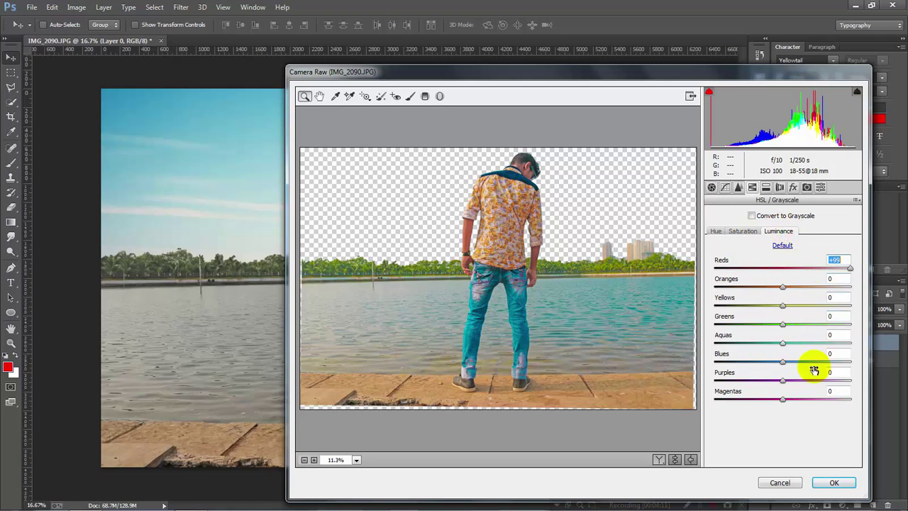
Step: Shift the Yellows and Greens hues (Greens -70) and apply the Camera Raw filter
left_click(716, 231)
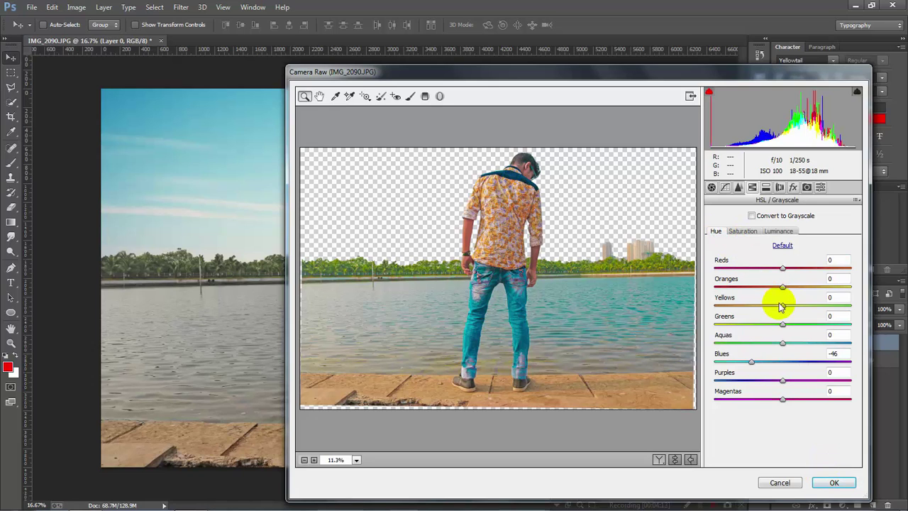
mouse_move(780, 305)
left_mouse_down()
mouse_move(748, 304)
mouse_move(804, 304)
mouse_move(759, 305)
mouse_move(754, 290)
mouse_move(784, 291)
left_mouse_up()
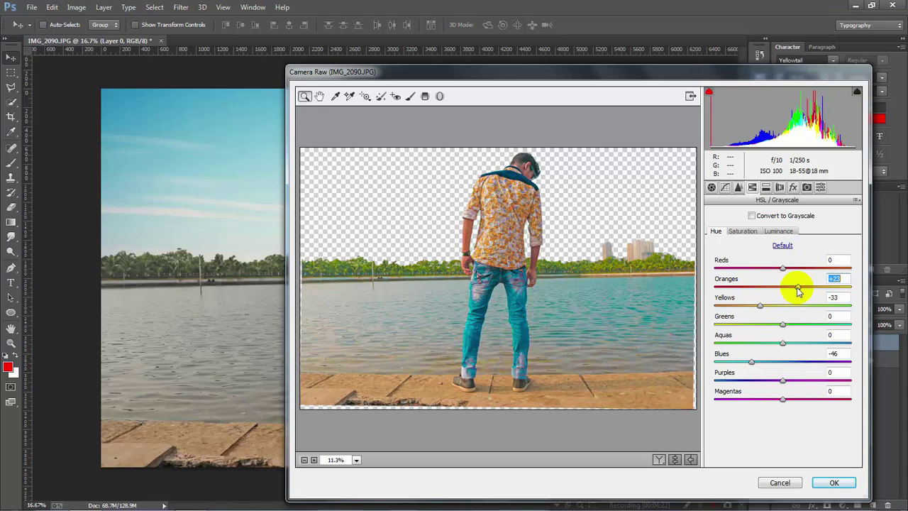
mouse_move(784, 324)
left_mouse_down()
mouse_move(741, 324)
mouse_move(803, 324)
mouse_move(754, 324)
mouse_move(783, 324)
mouse_move(726, 343)
mouse_move(810, 343)
mouse_move(754, 342)
mouse_move(780, 361)
mouse_move(758, 364)
mouse_move(803, 381)
mouse_move(765, 381)
left_mouse_up()
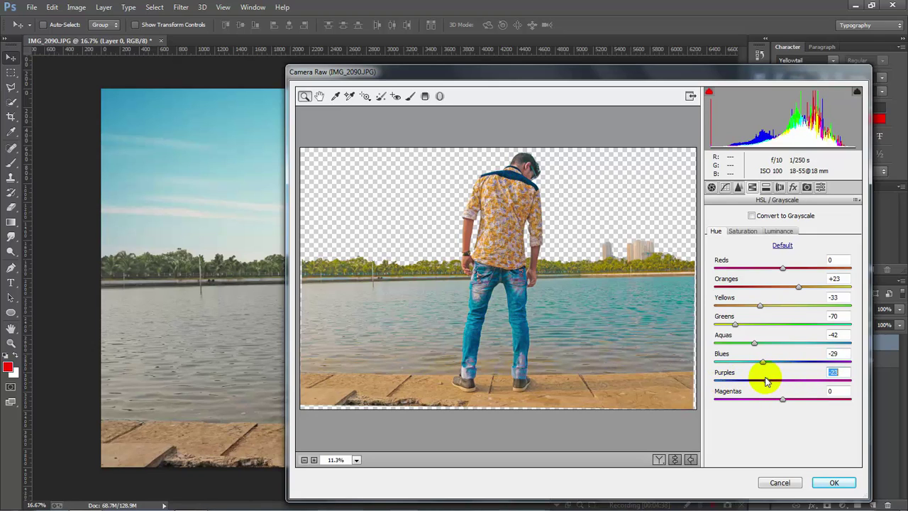
left_click(828, 482)
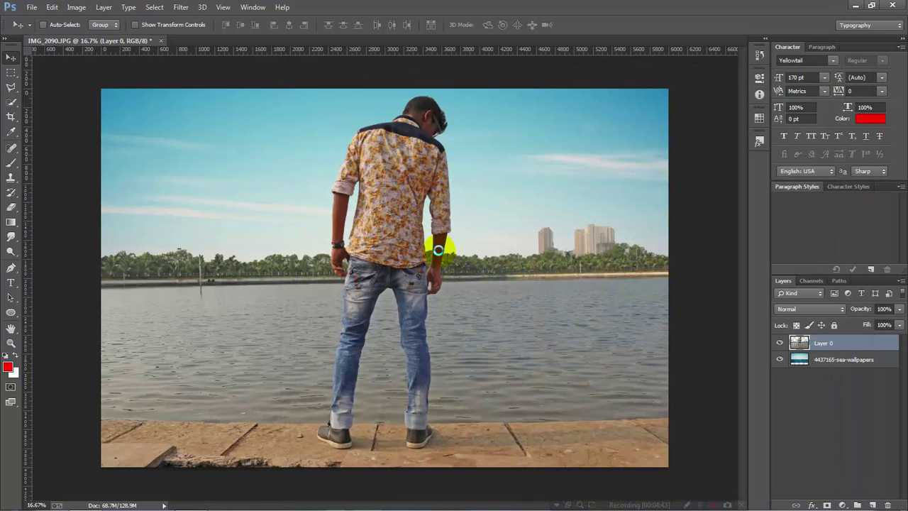
Step: Flatten the image into one Background layer and duplicate it as Background copy
left_click_drag(469, 149, 489, 115)
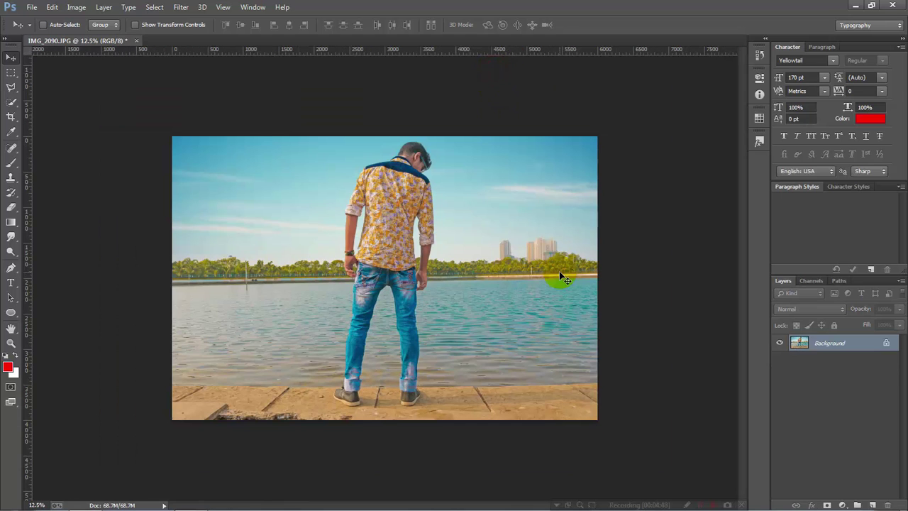
left_click_drag(841, 343, 871, 504)
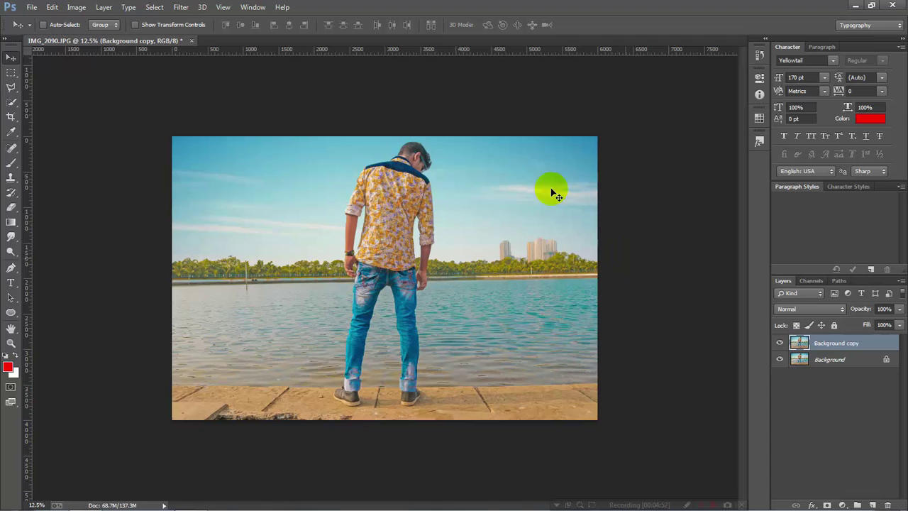
left_click(181, 7)
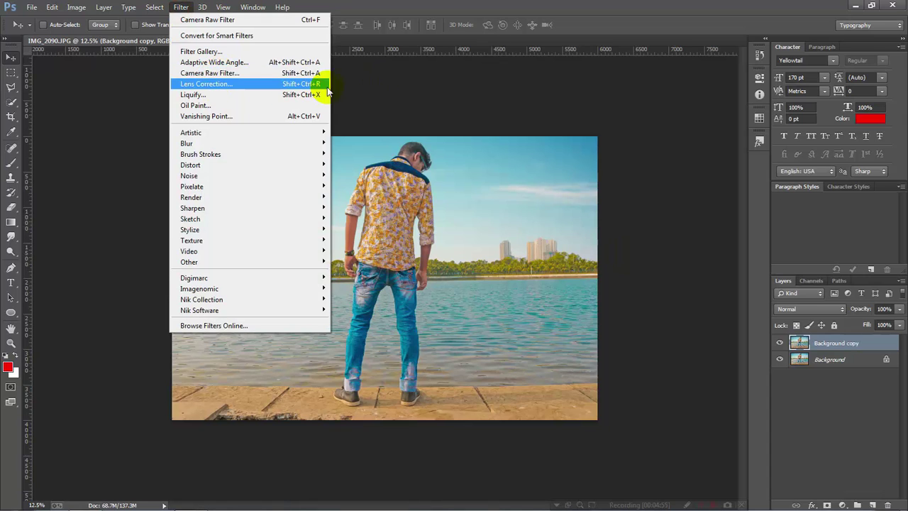
Step: In Camera Raw, set Clarity +49, Blacks -37, Shadows -23 and Whites +34, and warm the temperature slightly
left_click(263, 77)
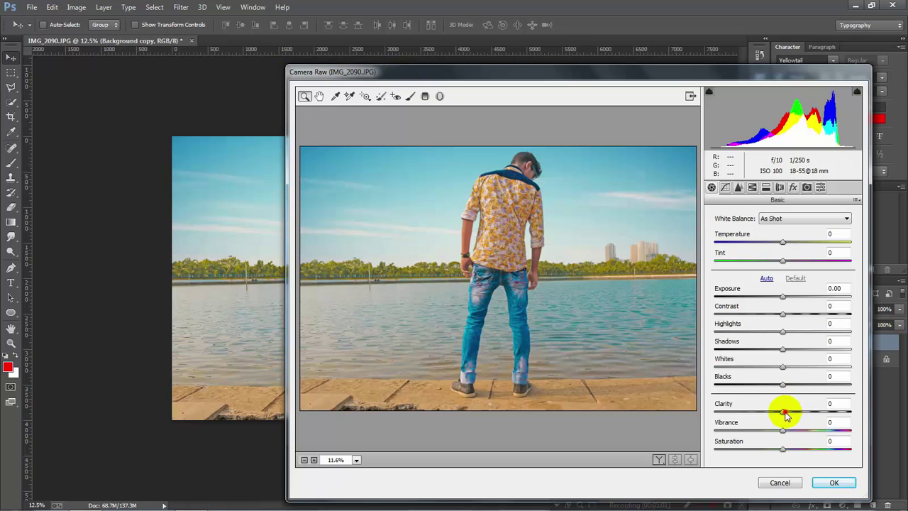
mouse_move(784, 413)
left_mouse_down()
mouse_move(773, 413)
mouse_move(816, 412)
mouse_move(750, 389)
mouse_move(772, 386)
mouse_move(757, 385)
left_mouse_up()
left_click(782, 349)
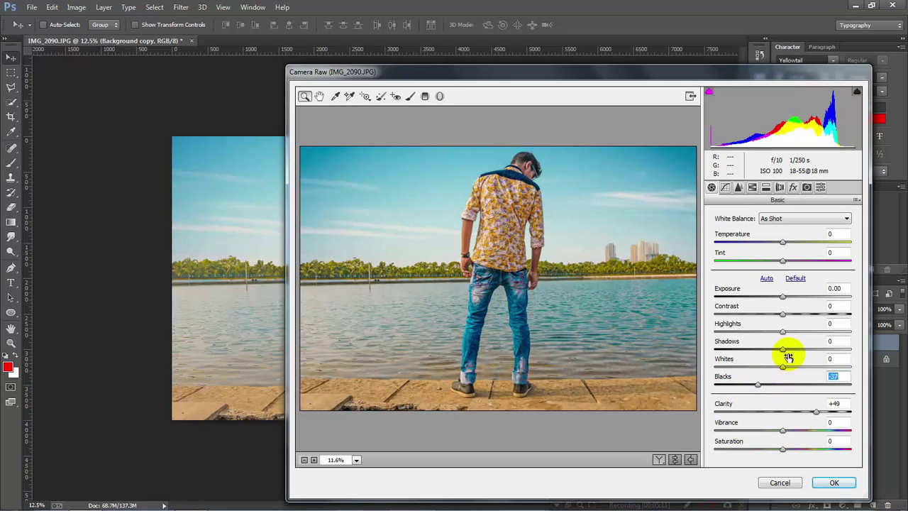
mouse_move(774, 350)
left_mouse_down()
mouse_move(786, 364)
mouse_move(807, 366)
left_mouse_up()
mouse_move(784, 331)
left_mouse_down()
mouse_move(814, 339)
mouse_move(776, 336)
mouse_move(820, 337)
mouse_move(783, 335)
mouse_move(793, 341)
mouse_move(791, 317)
left_mouse_up()
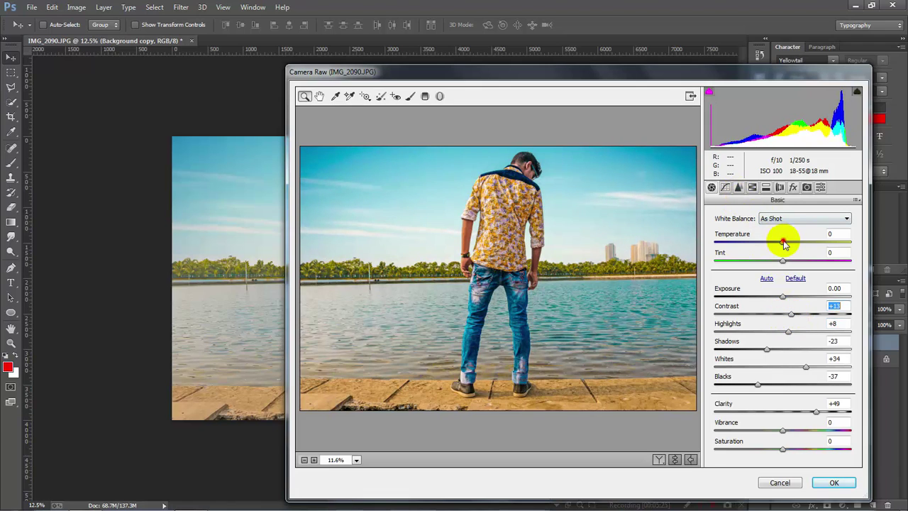
left_click_drag(783, 243, 789, 246)
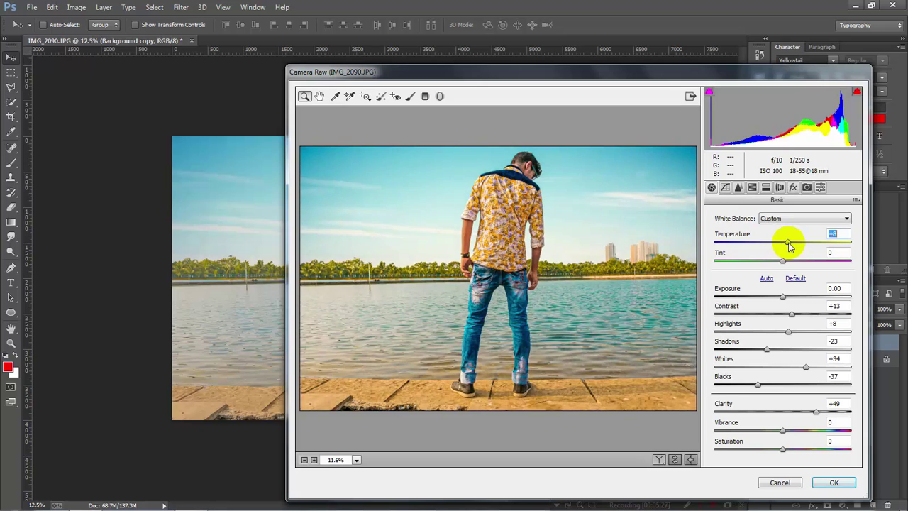
left_click(738, 187)
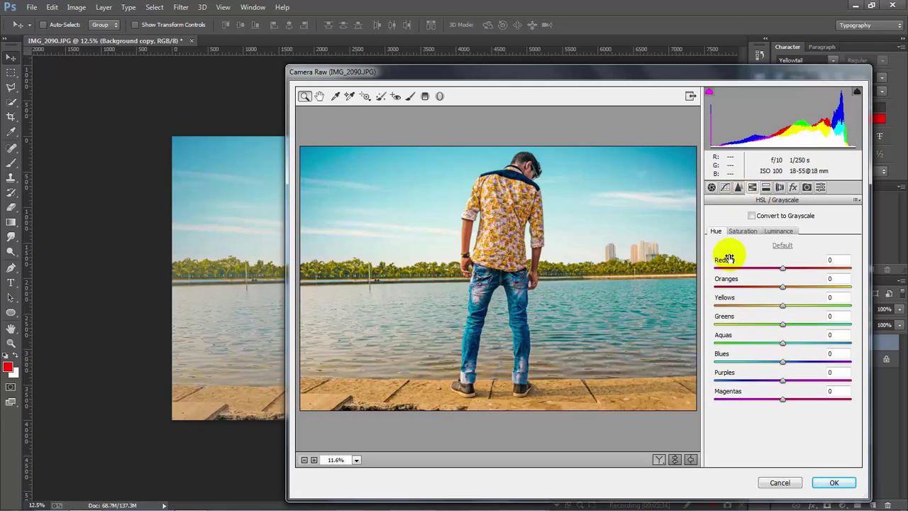
Step: Raise the Blues and Aquas saturation to make the sky and water teal
left_click(742, 230)
left_click_drag(778, 360, 828, 361)
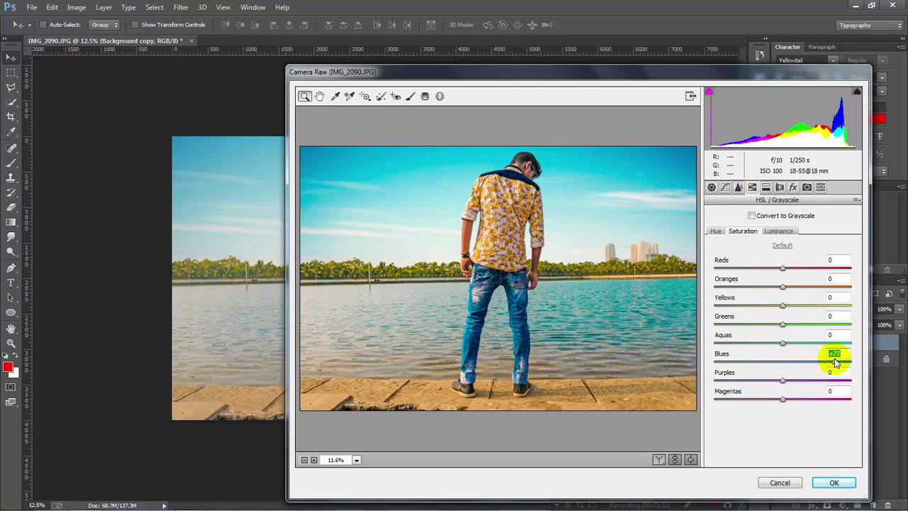
mouse_move(782, 343)
left_mouse_down()
mouse_move(854, 344)
mouse_move(842, 344)
left_mouse_up()
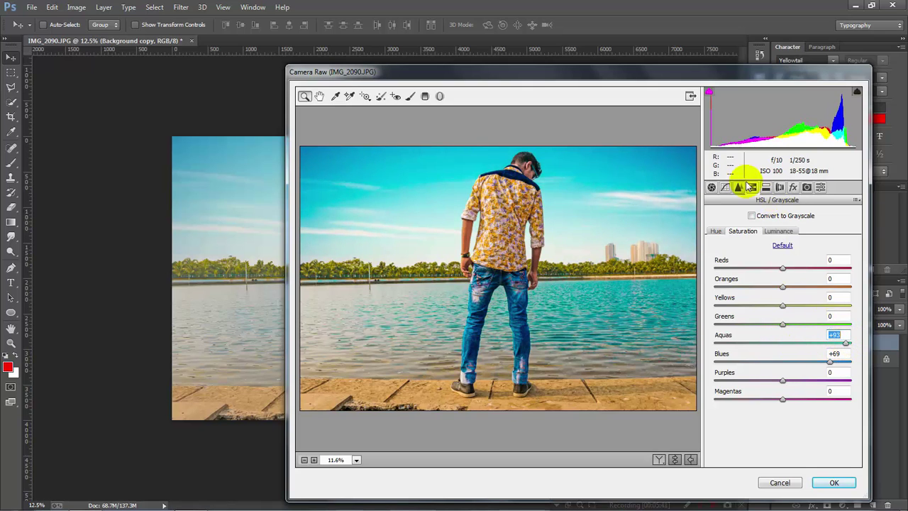
Step: Add a dark vignette (Amount -25, Midpoint 80, Feather 100) and apply the Camera Raw filter
left_click(794, 187)
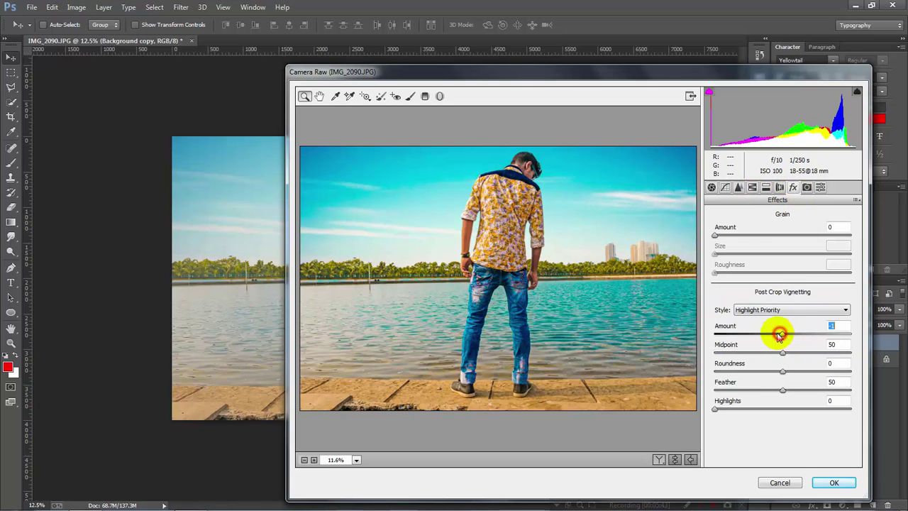
left_click_drag(782, 333, 760, 332)
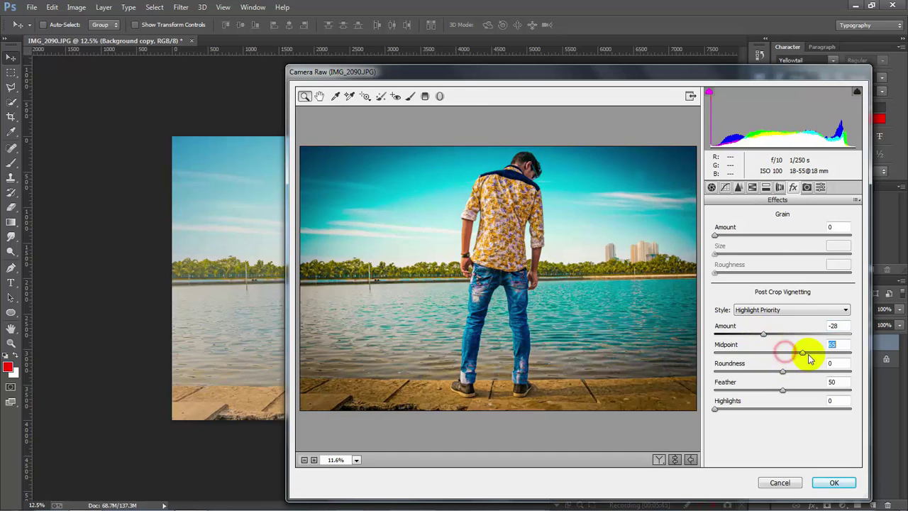
left_click_drag(807, 354, 827, 348)
mouse_move(783, 371)
left_mouse_down()
mouse_move(832, 376)
mouse_move(821, 371)
mouse_move(776, 378)
mouse_move(851, 391)
left_mouse_up()
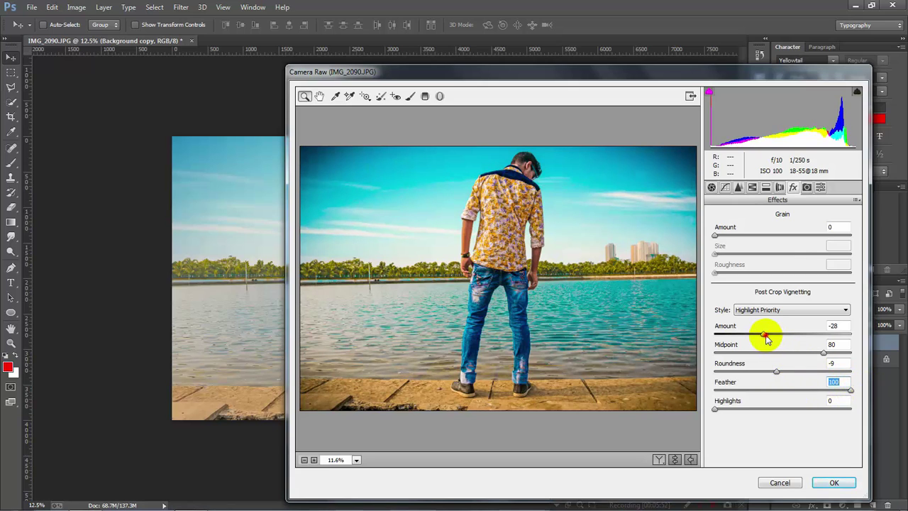
left_click_drag(766, 335, 771, 336)
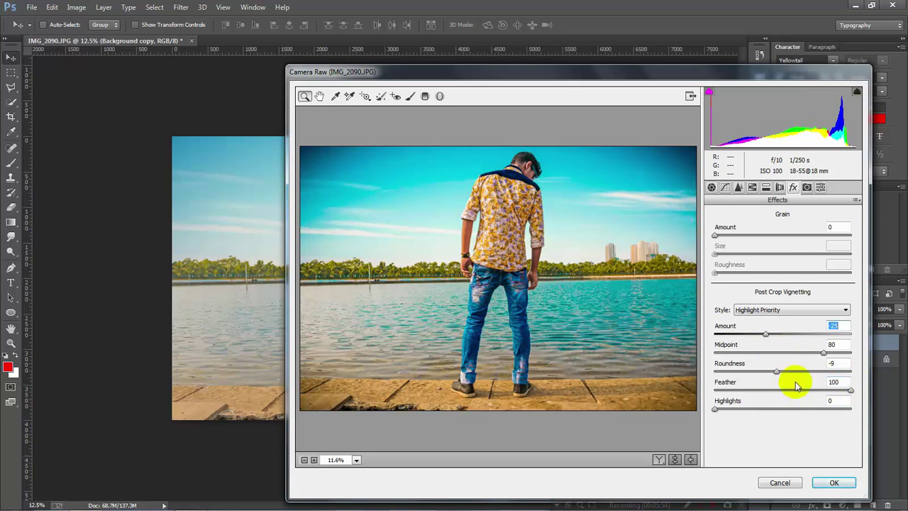
left_click(833, 482)
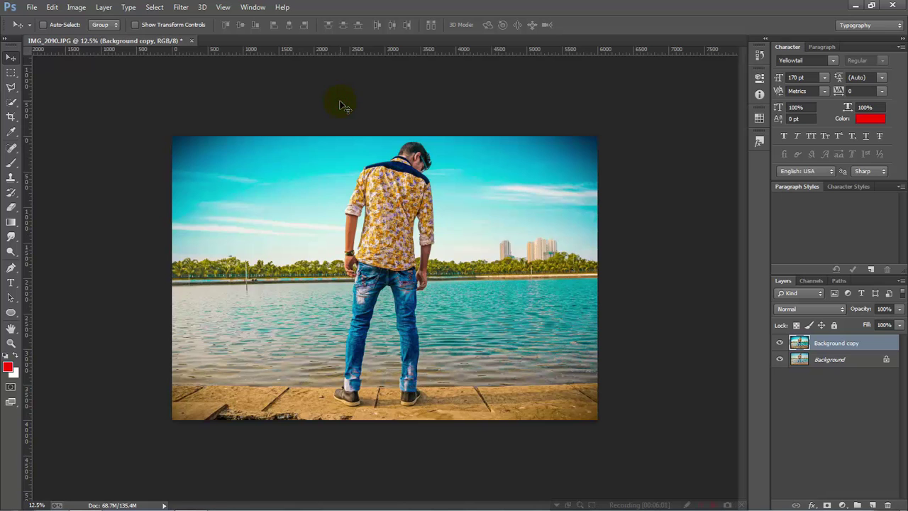
key("ctrl+plus")
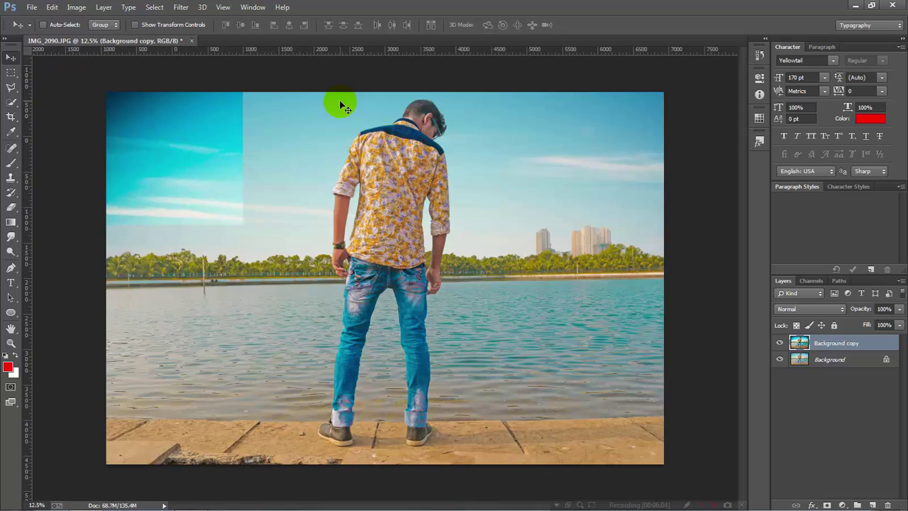
key("ctrl+minus")
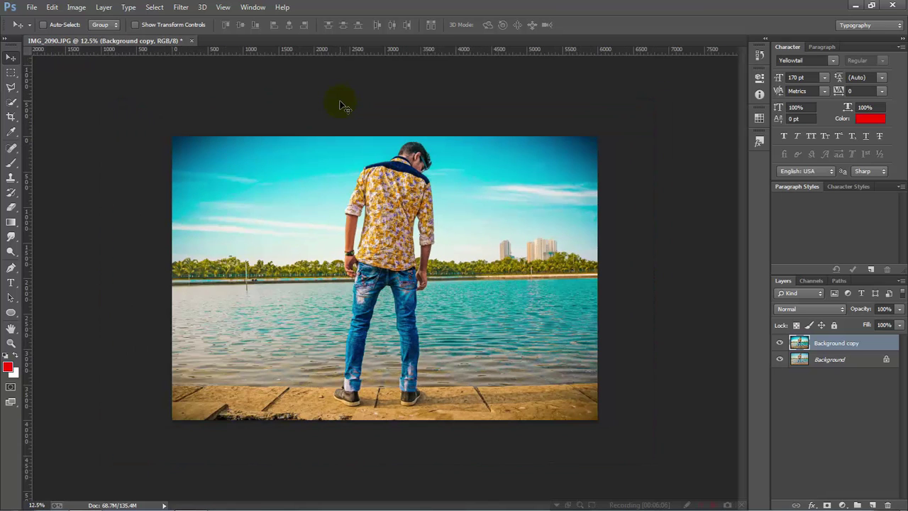